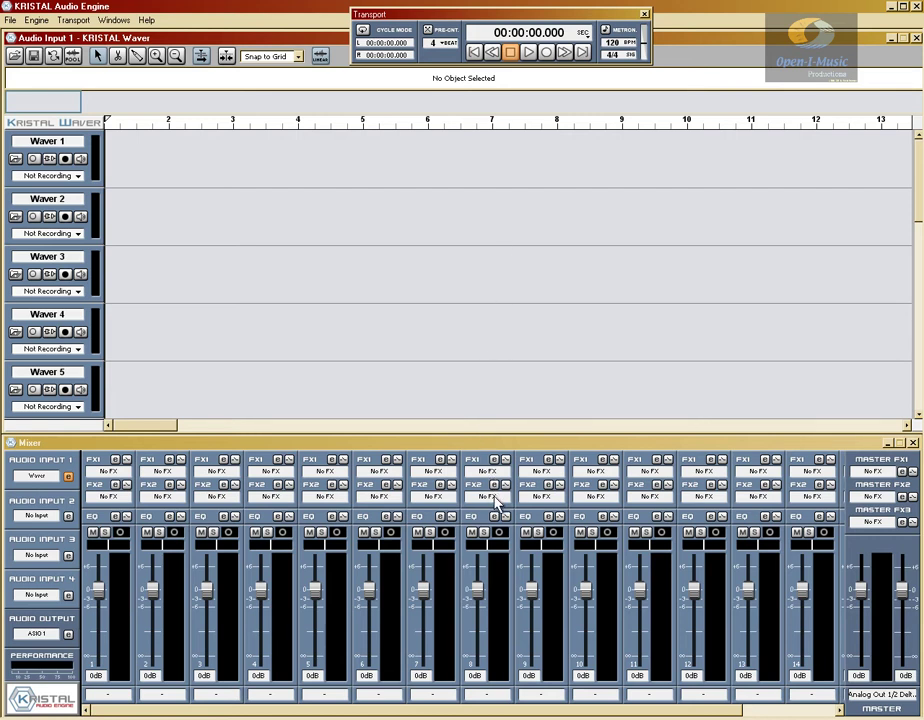
Go to the VST Effects preferences page and start choosing the VST Folder 1 location.
click(493, 472)
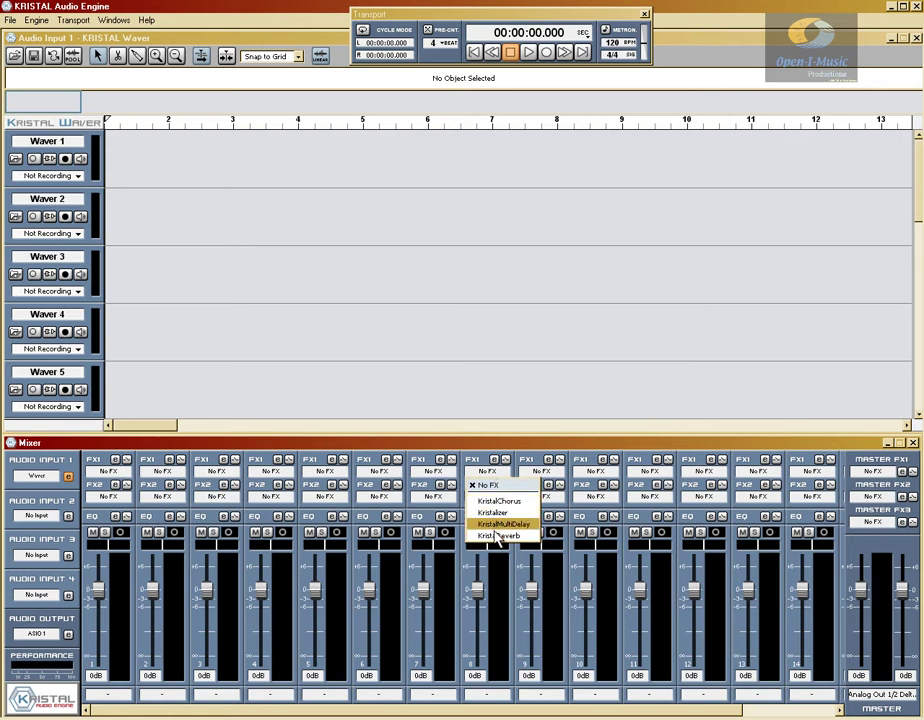
click(497, 492)
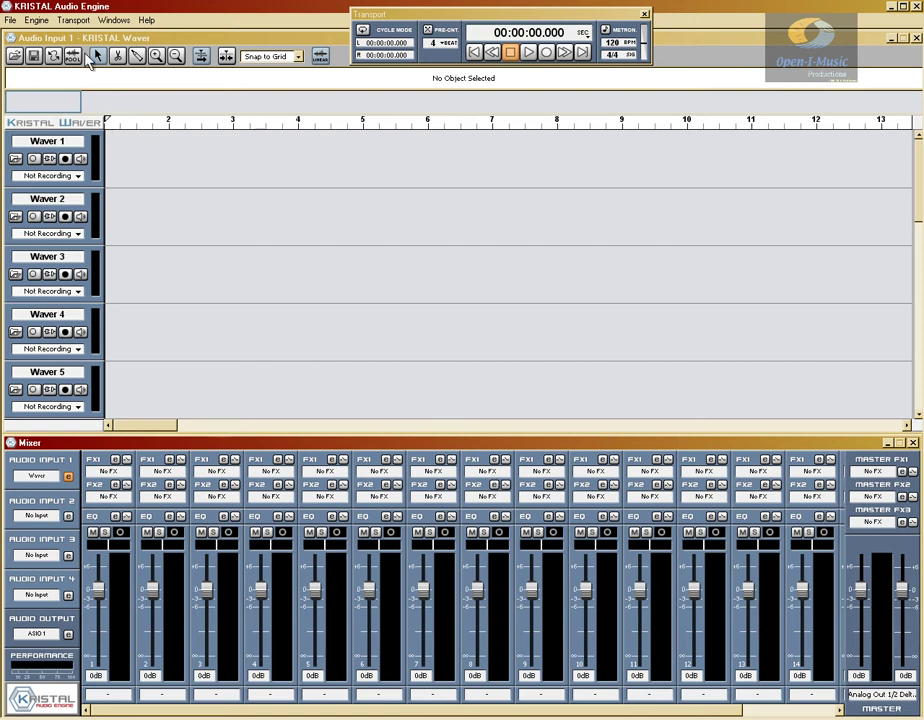
click(33, 20)
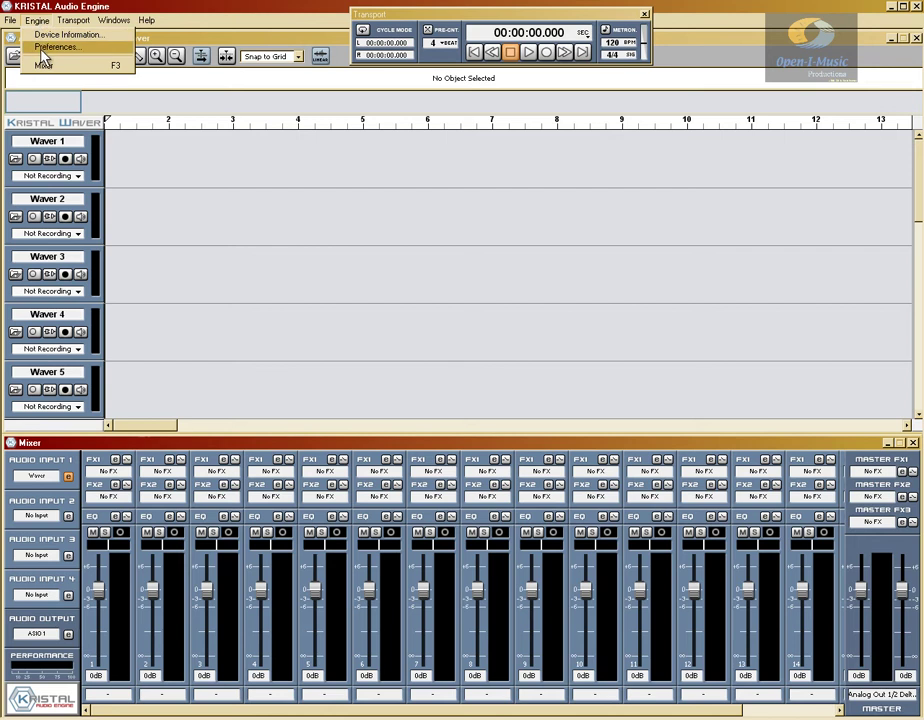
click(35, 46)
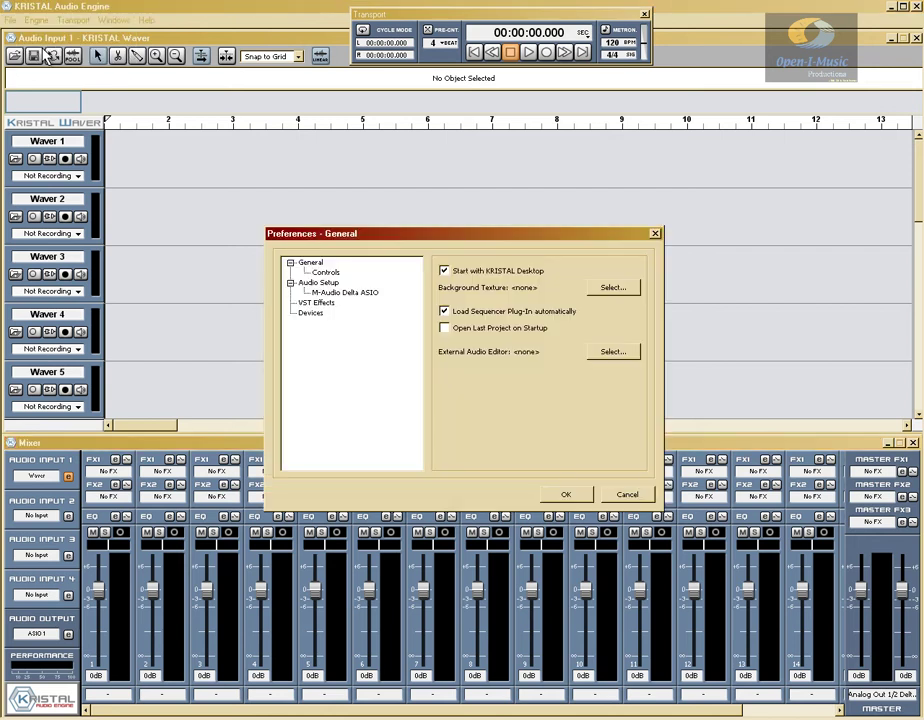
click(320, 305)
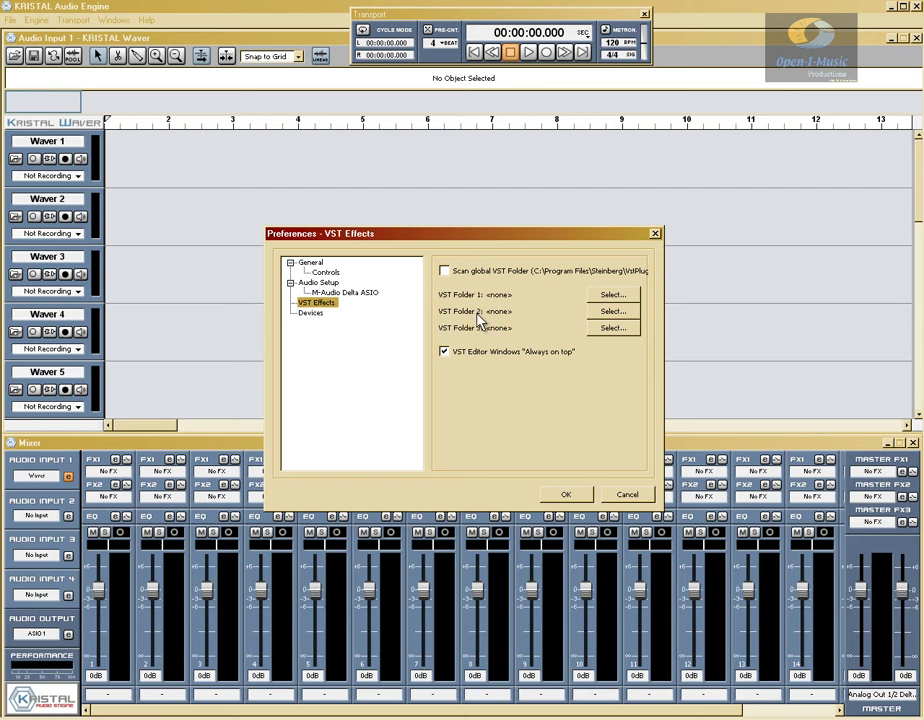
click(621, 296)
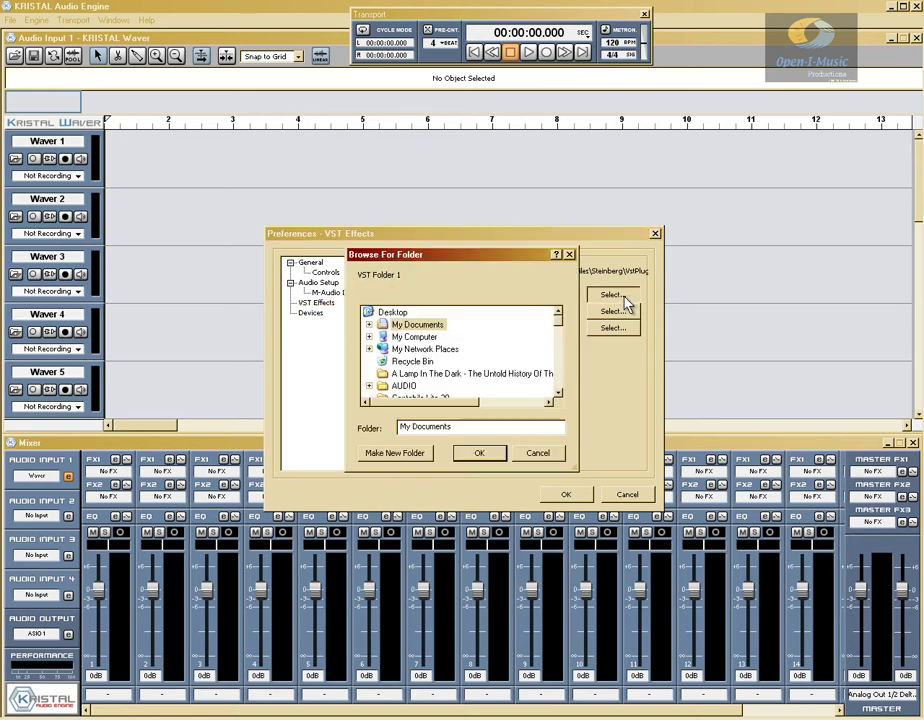
Set VST Folder 1 to C:\Kristal VST.
click(369, 336)
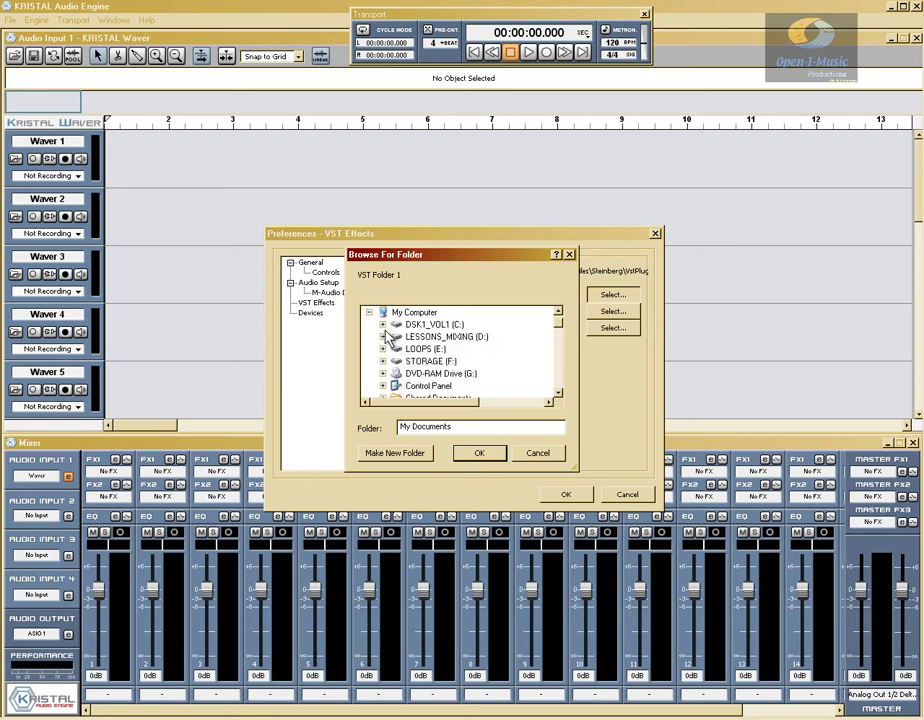
click(383, 325)
click(423, 362)
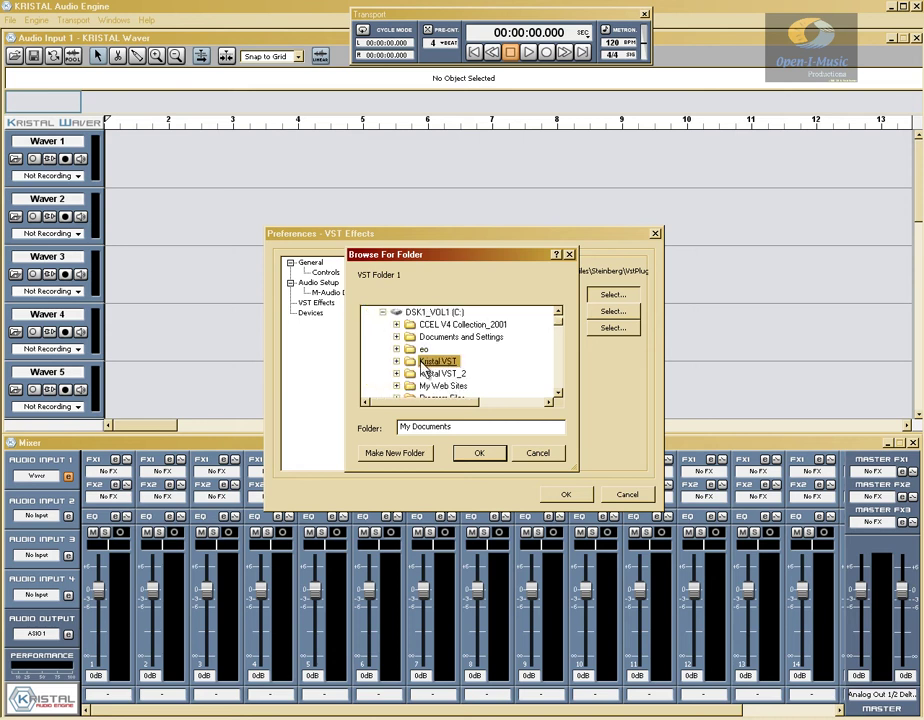
double_click(422, 366)
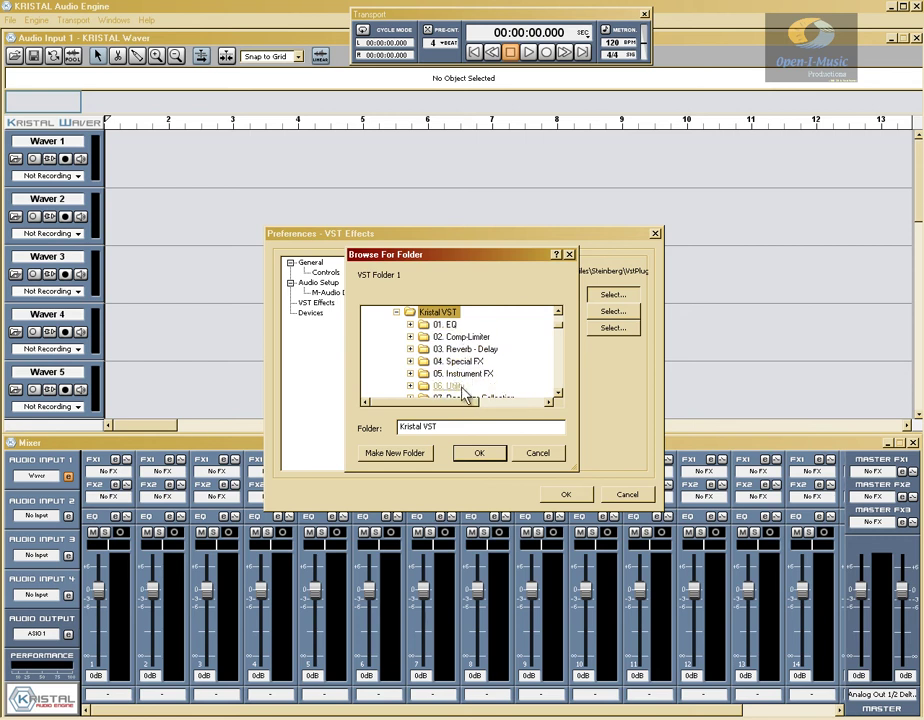
click(479, 453)
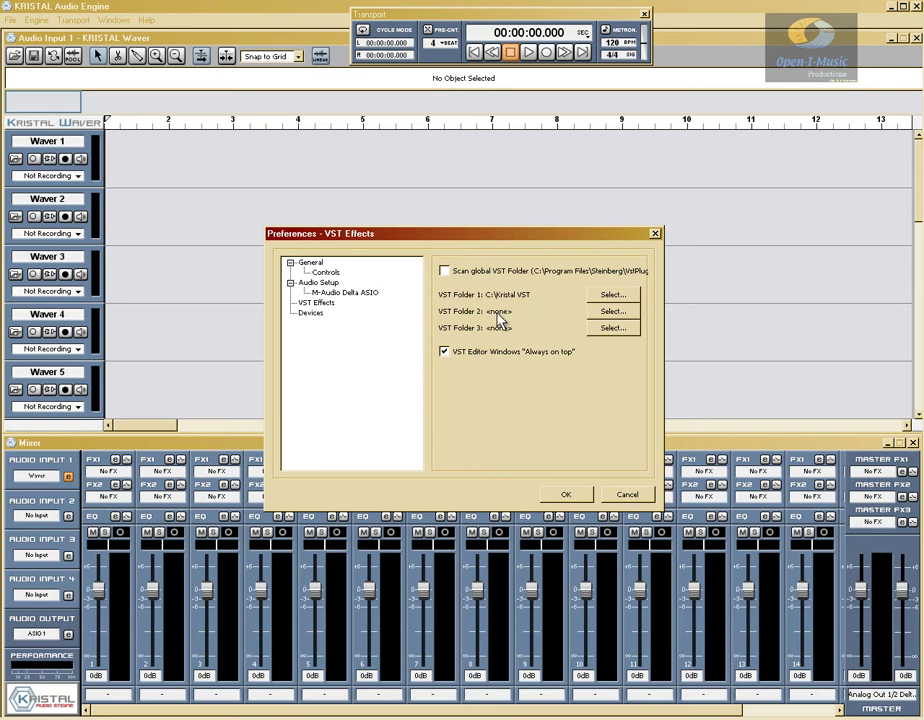
Set VST Folder 2 to C:\Kristal VST_2 and save the preferences.
click(612, 311)
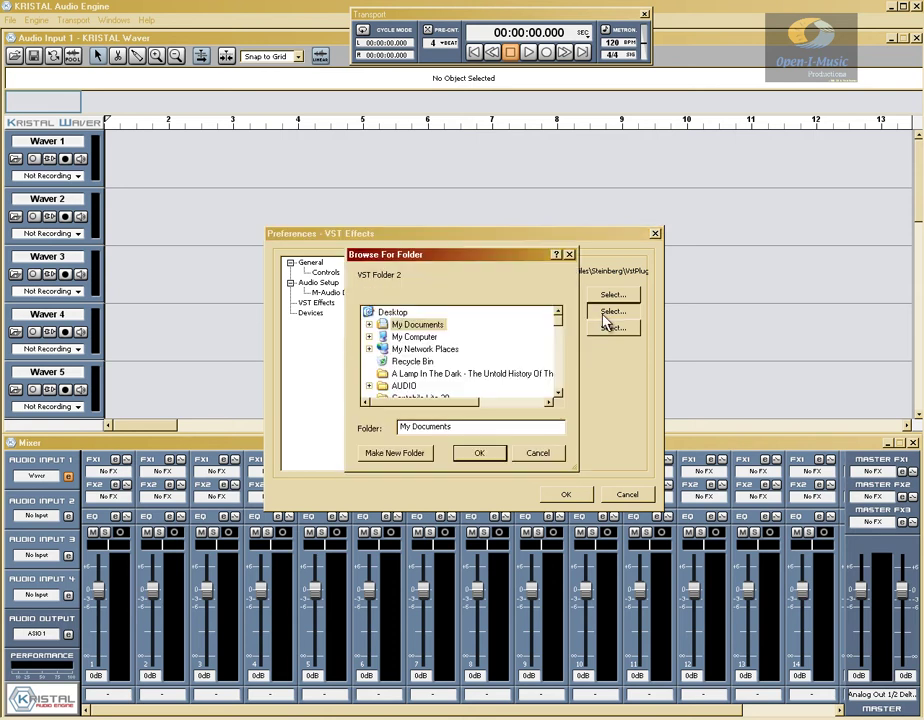
click(370, 337)
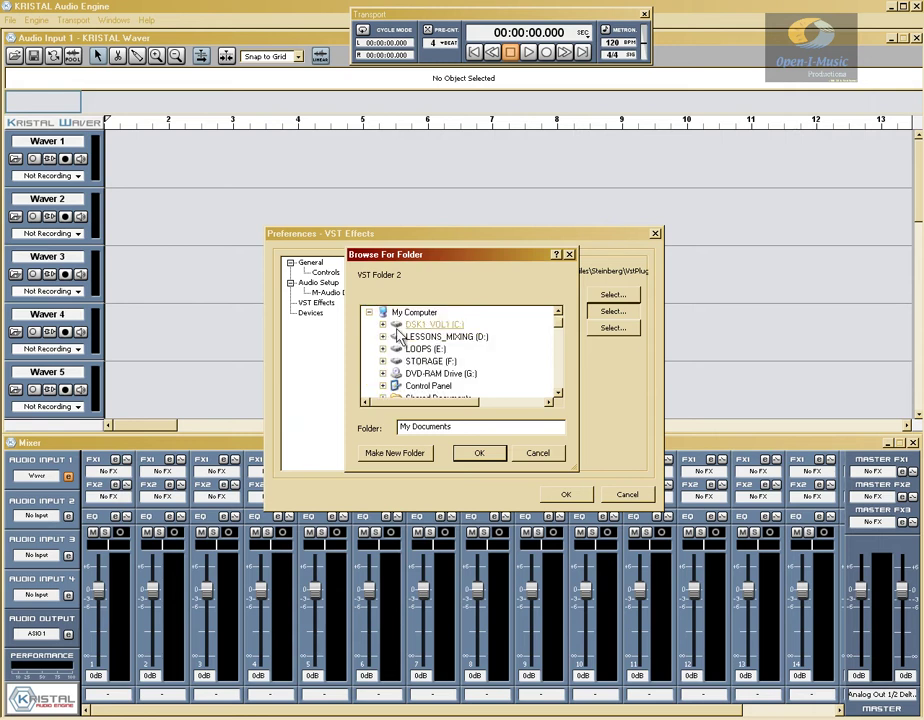
click(382, 324)
double_click(430, 374)
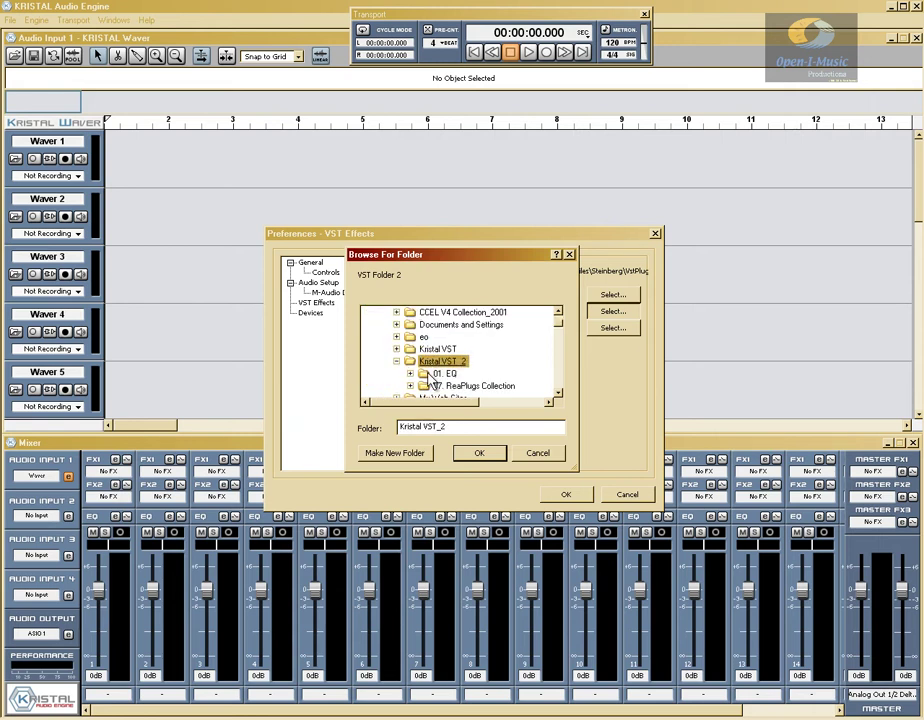
click(480, 452)
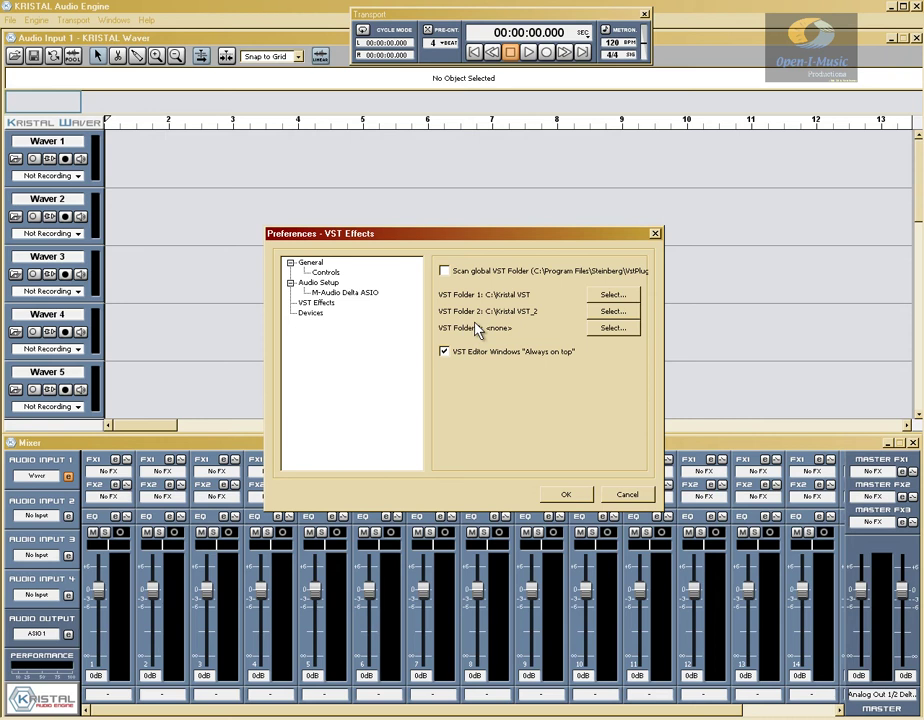
click(563, 494)
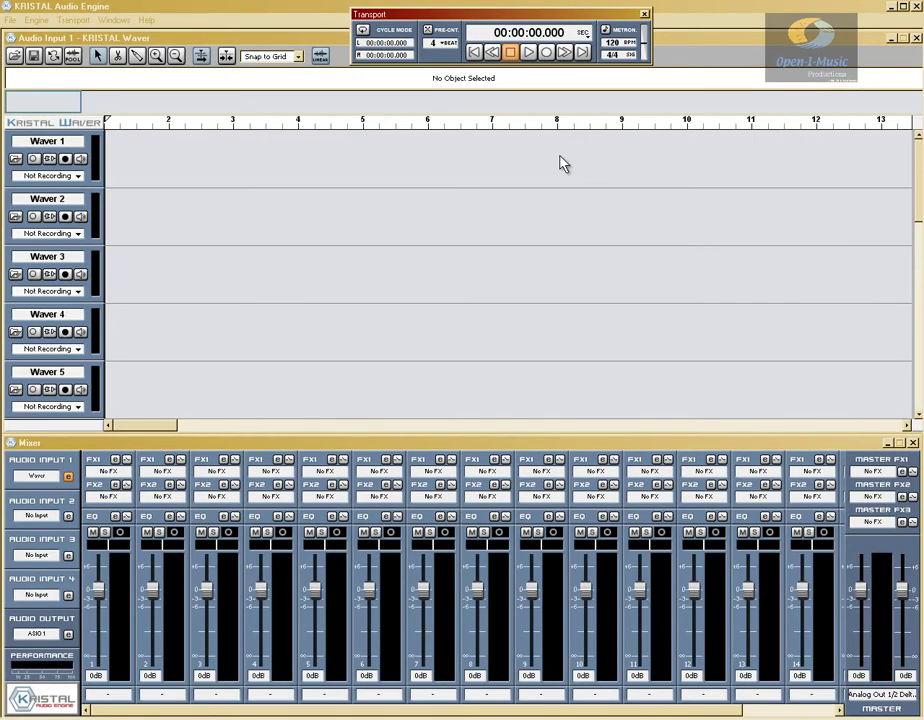
click(487, 471)
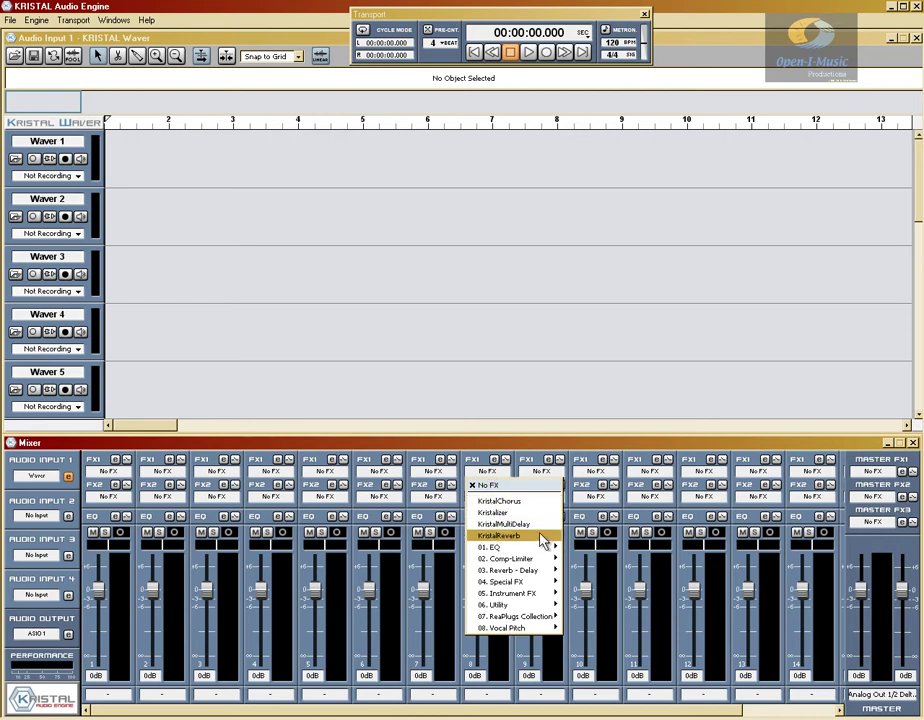
mouse_move(518, 573)
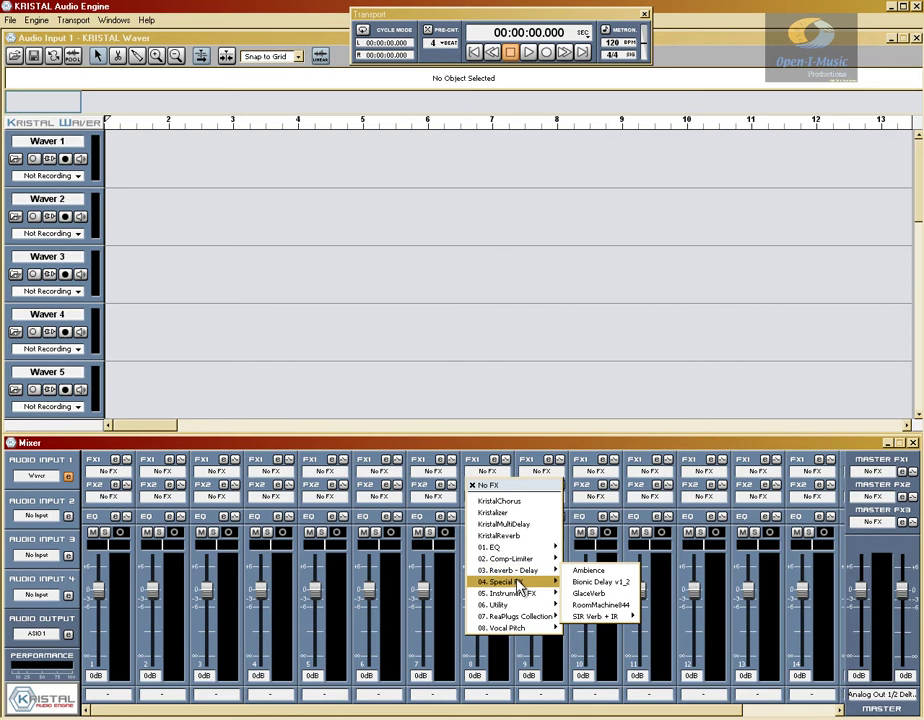
mouse_move(522, 618)
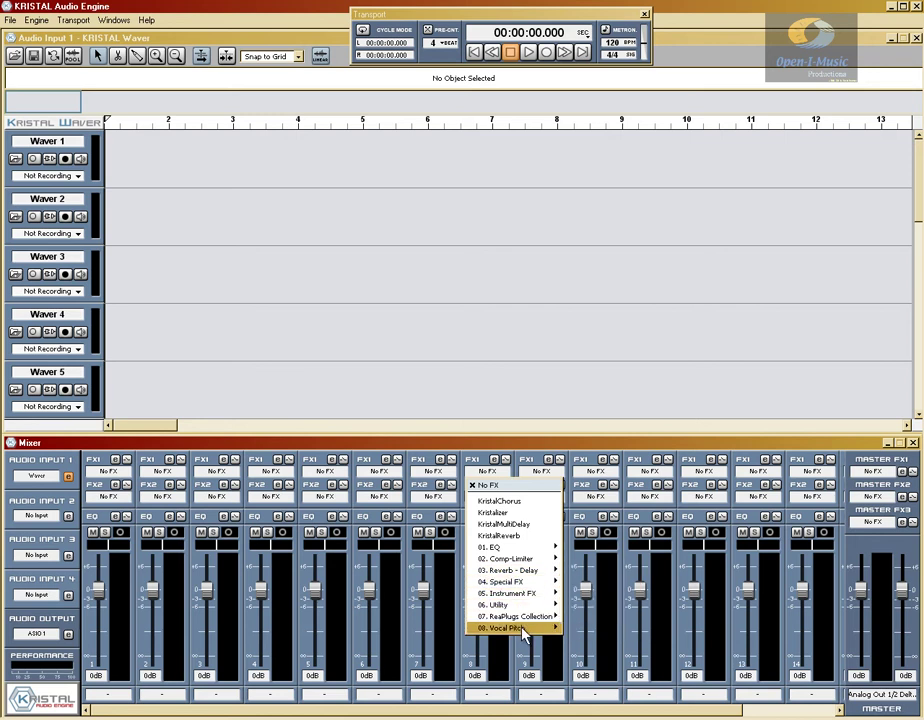
mouse_move(523, 549)
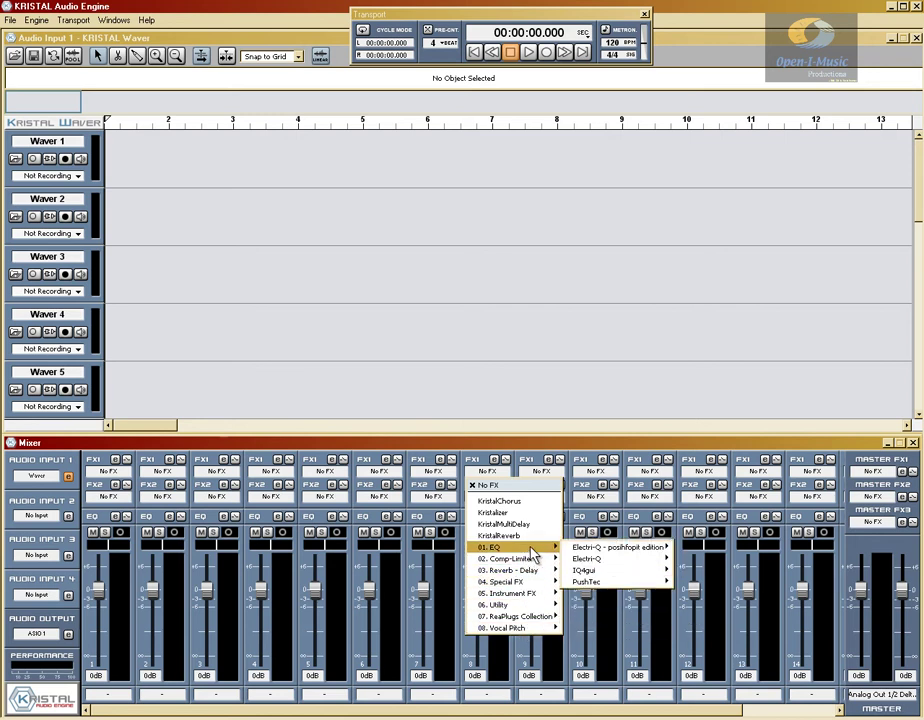
mouse_move(582, 548)
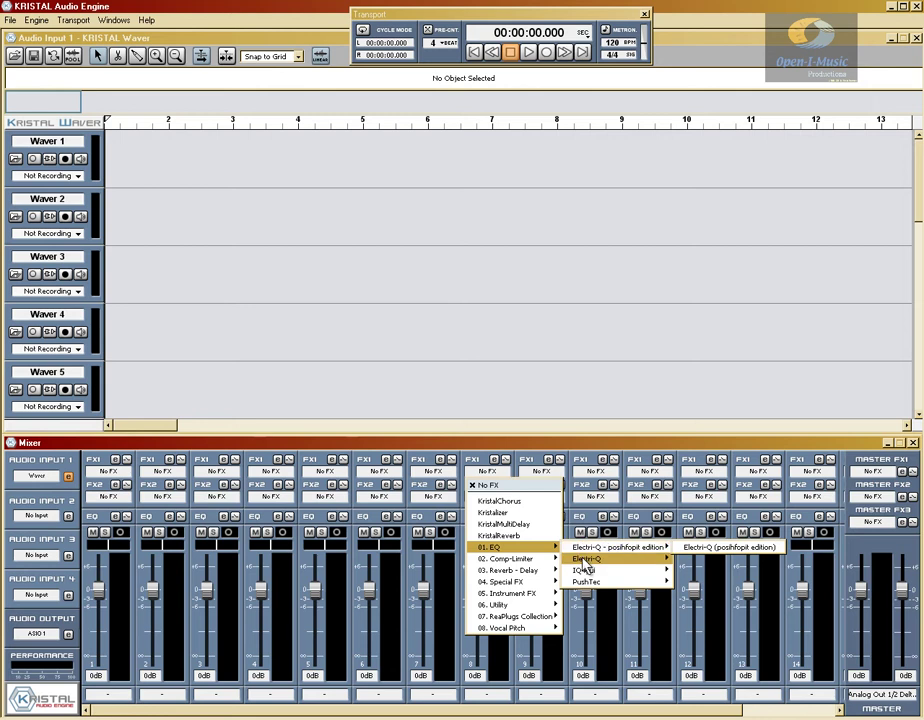
mouse_move(583, 575)
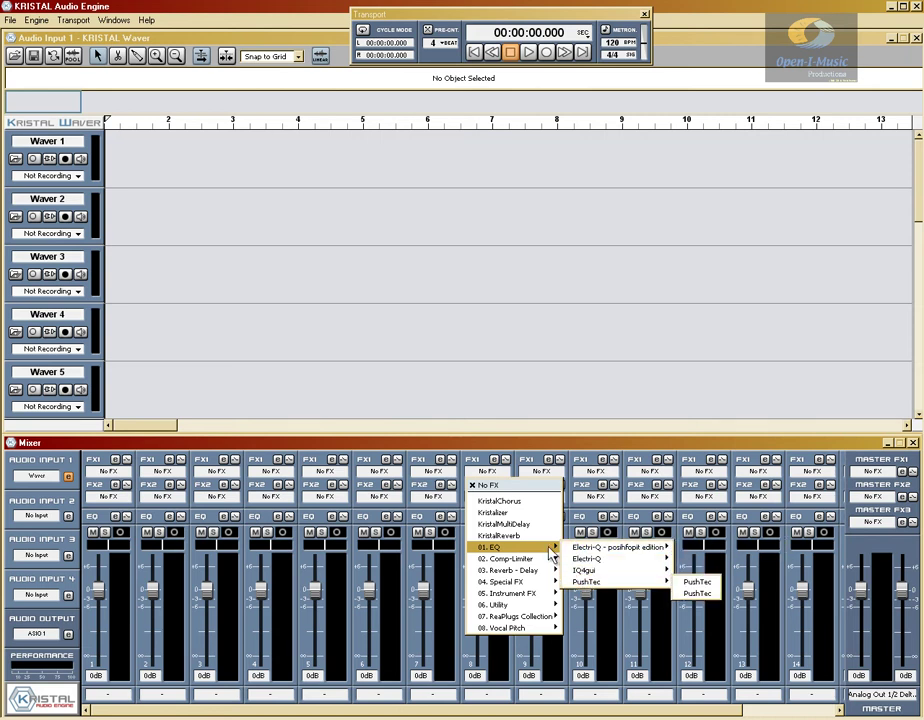
click(521, 497)
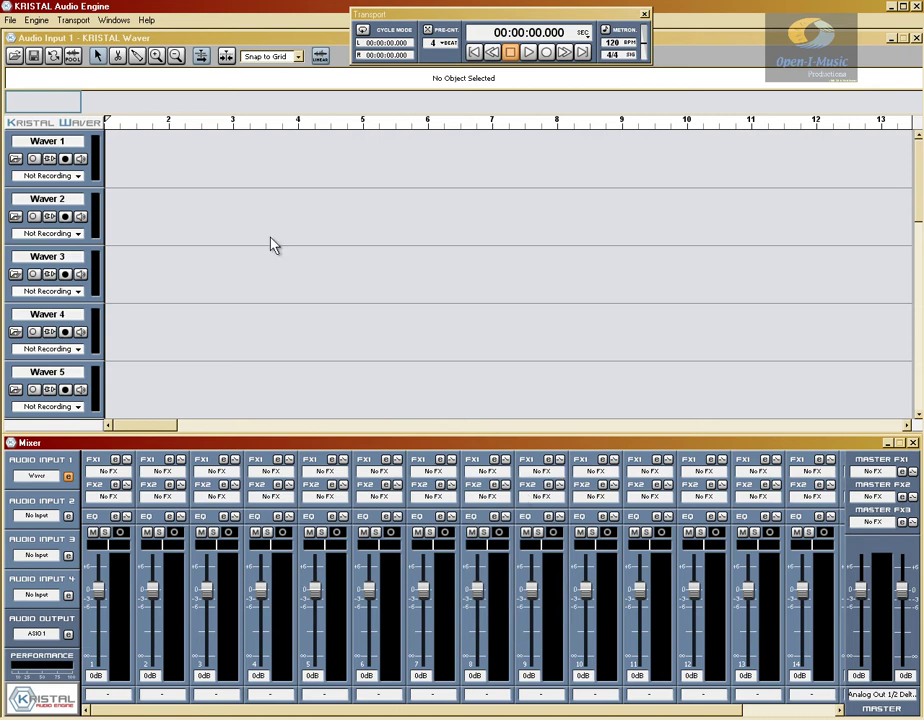
Clear the VST Folder 2 path to <none> in the VST Effects preferences and save.
click(36, 20)
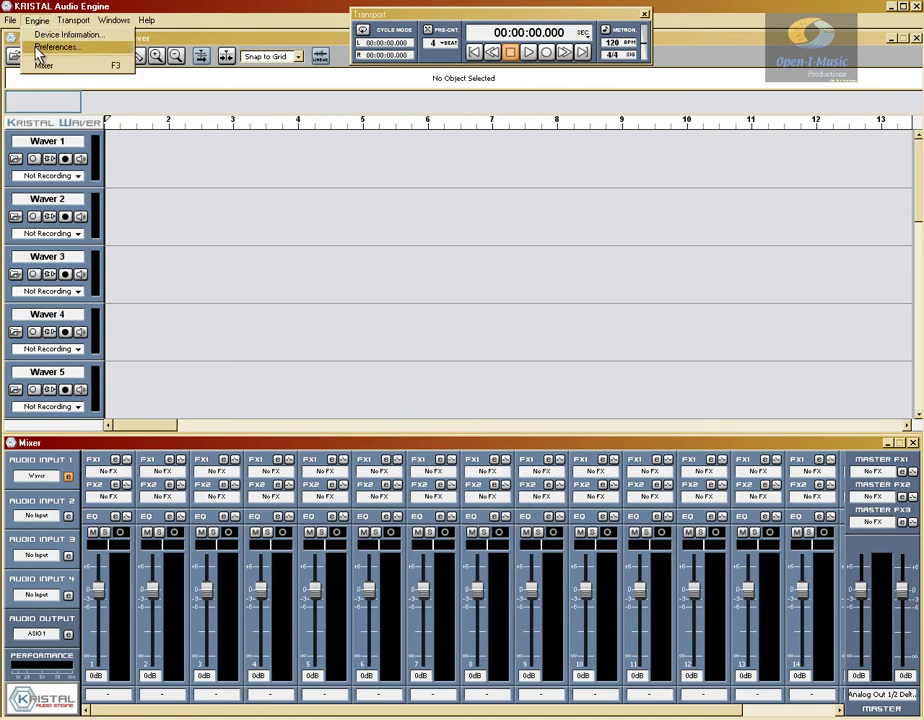
click(30, 46)
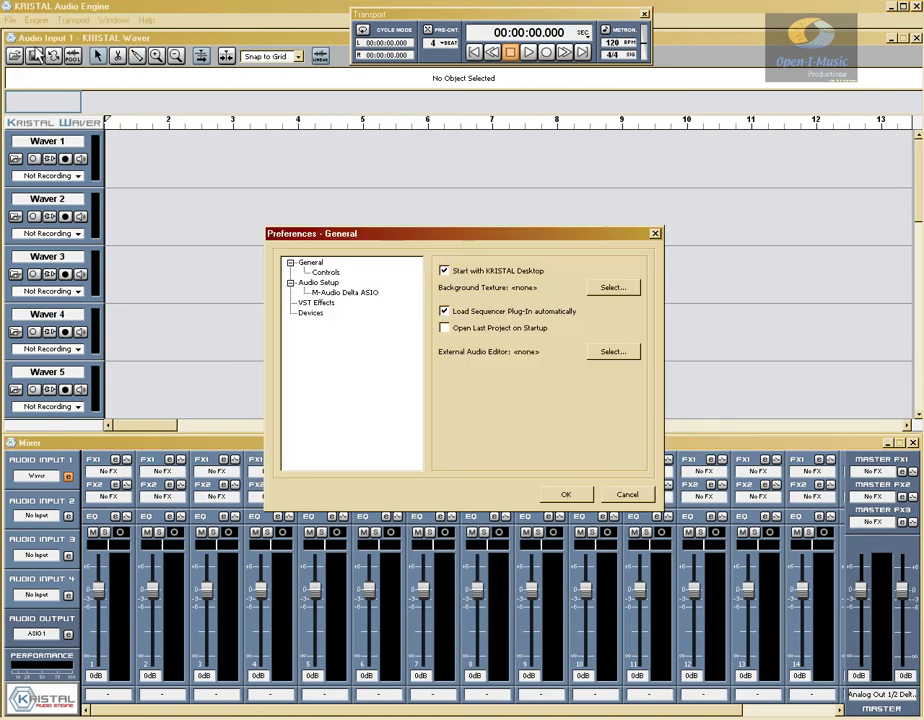
click(317, 303)
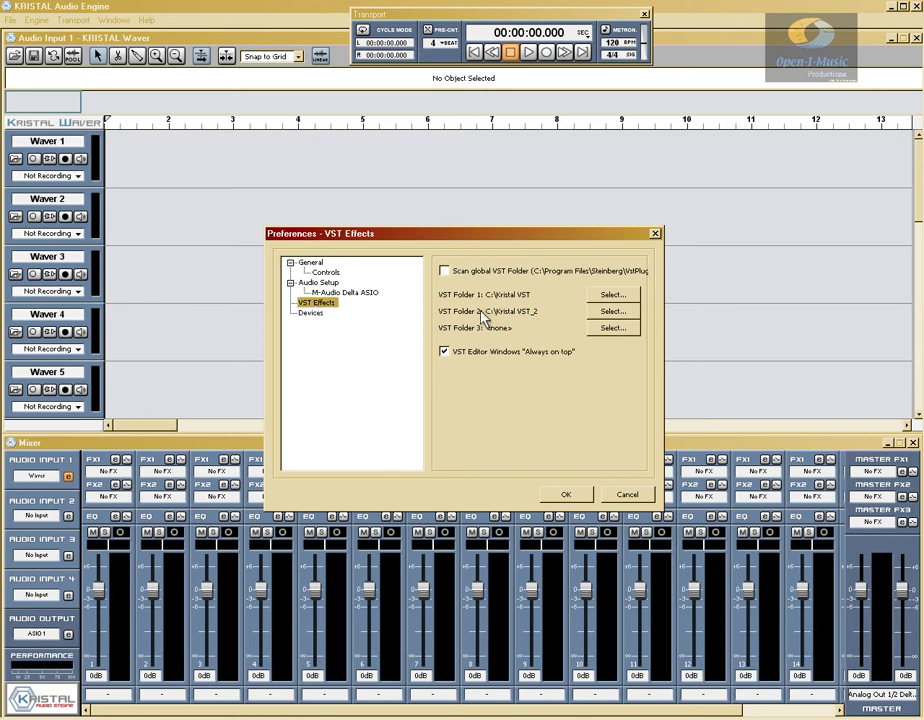
right_click(514, 317)
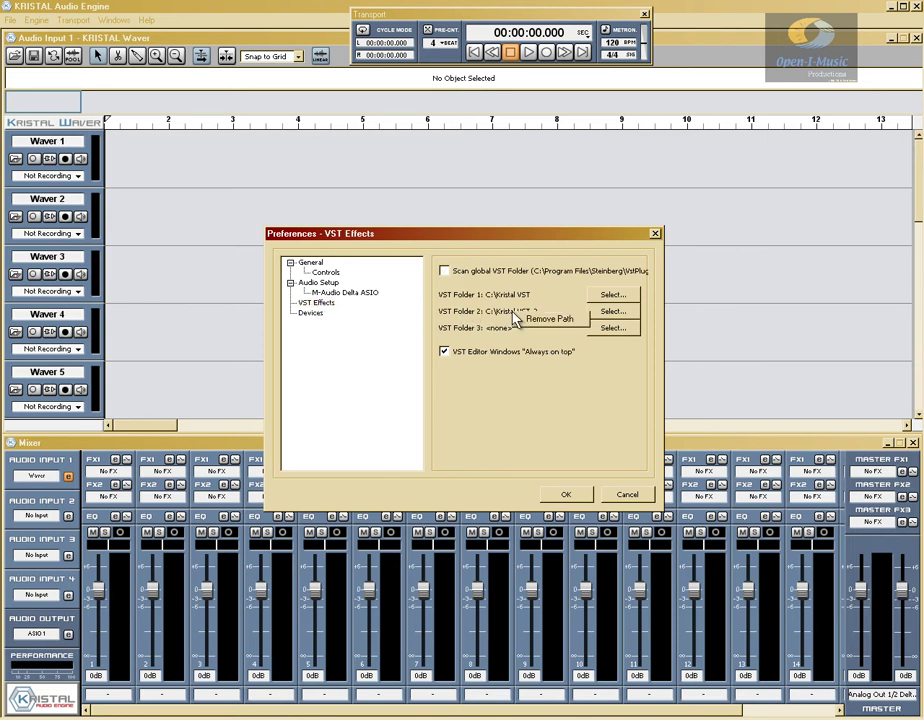
click(546, 322)
click(558, 494)
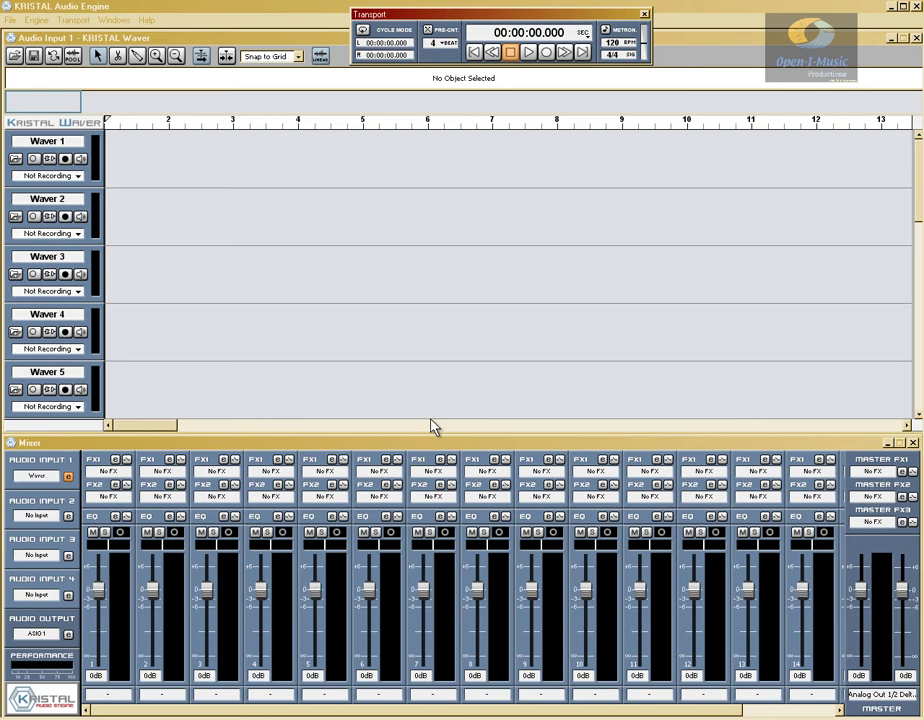
Load EffectChainer from the 06. Utility submenu into channel 7's FX1 slot.
click(433, 474)
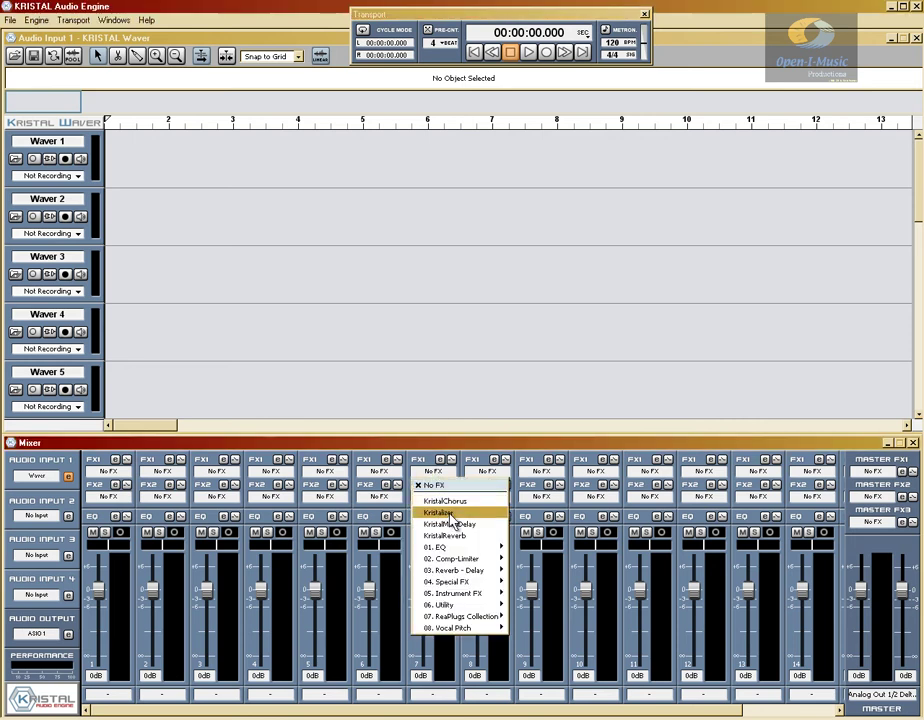
mouse_move(464, 552)
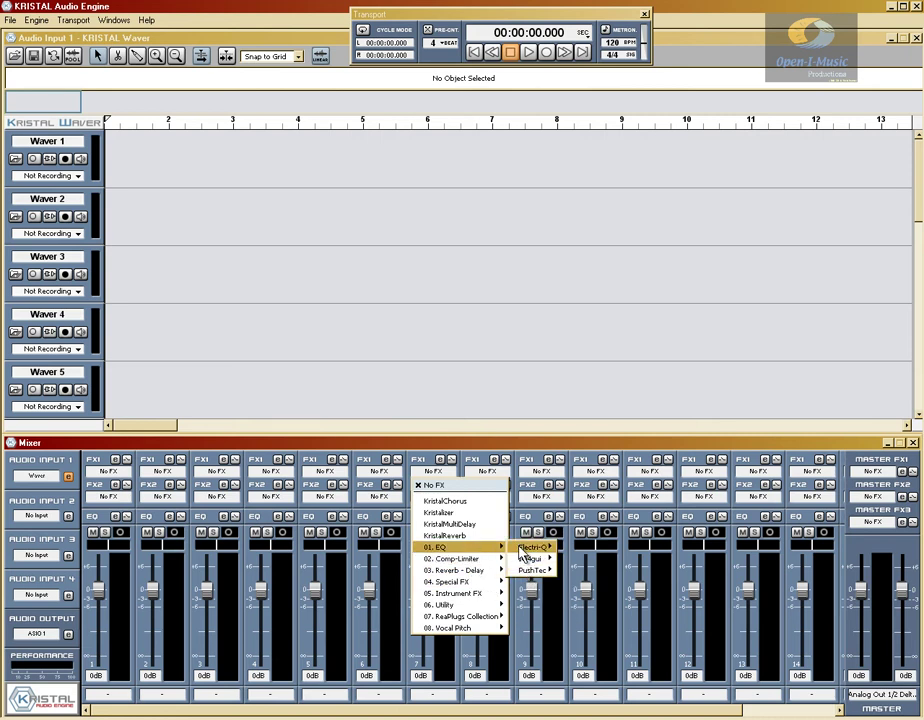
mouse_move(488, 616)
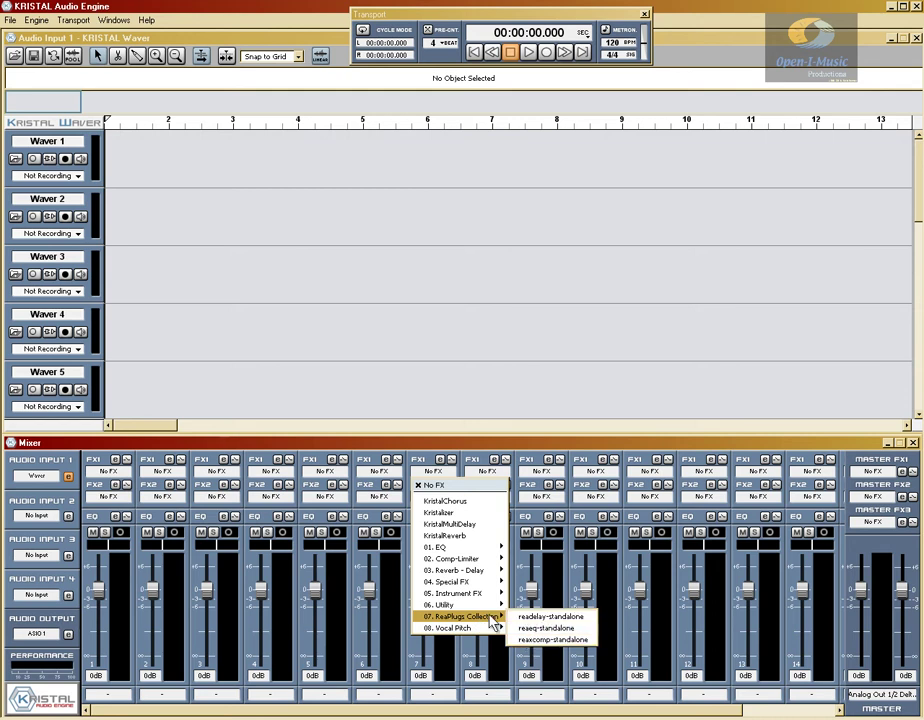
click(540, 605)
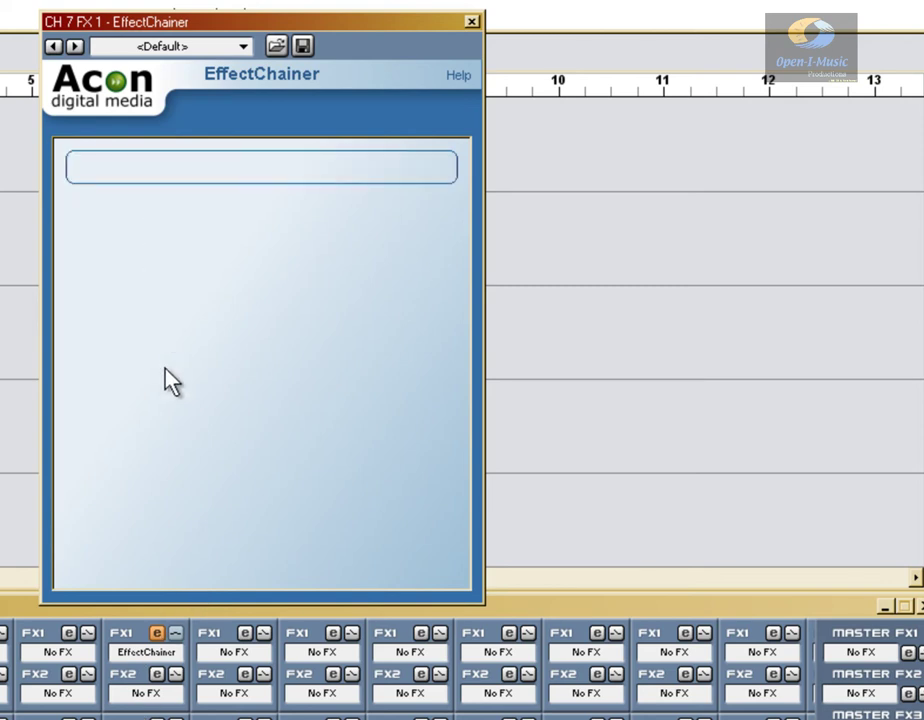
Remove C:\Kristal VST from EffectChainer's VST folder list.
right_click(198, 182)
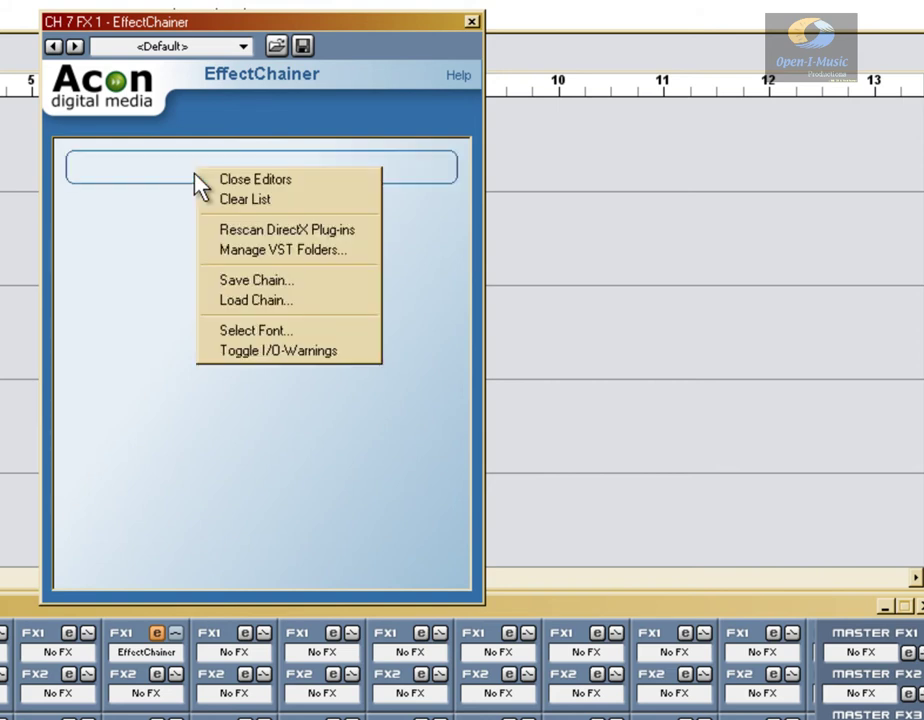
click(292, 254)
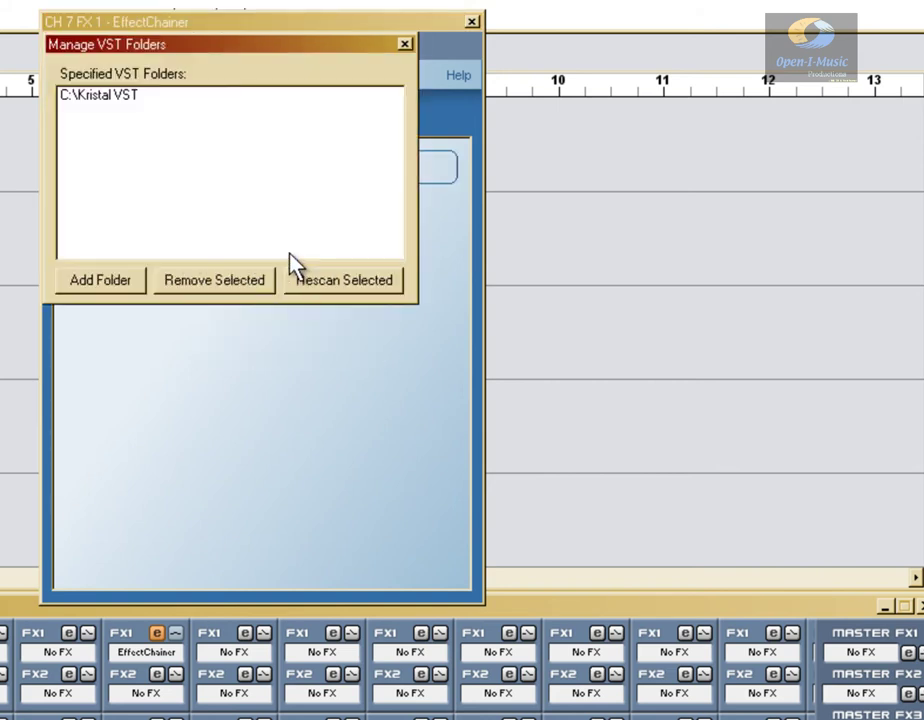
click(111, 98)
click(200, 281)
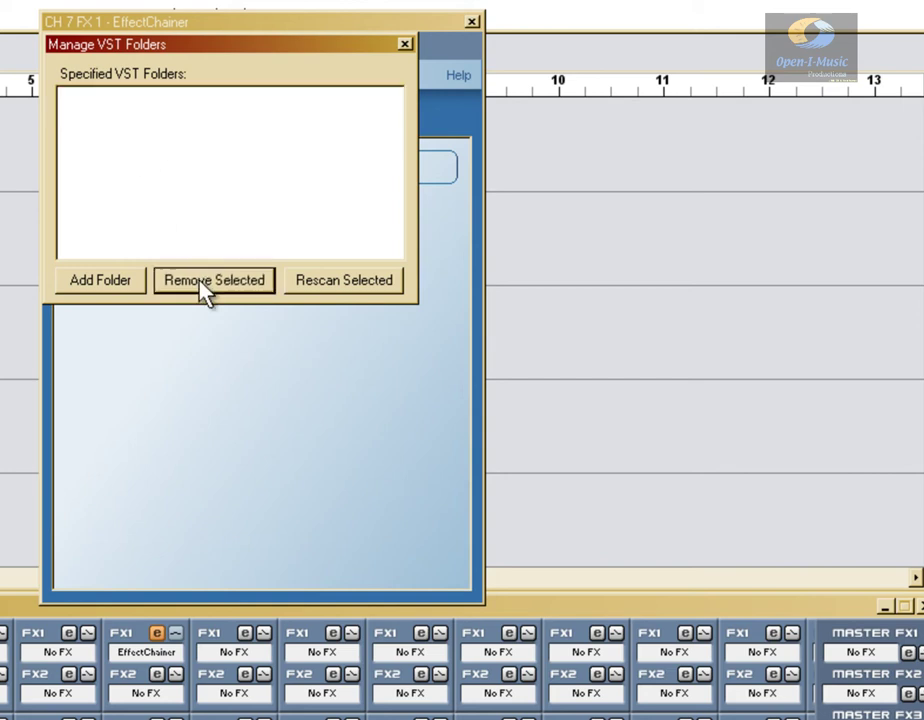
click(404, 44)
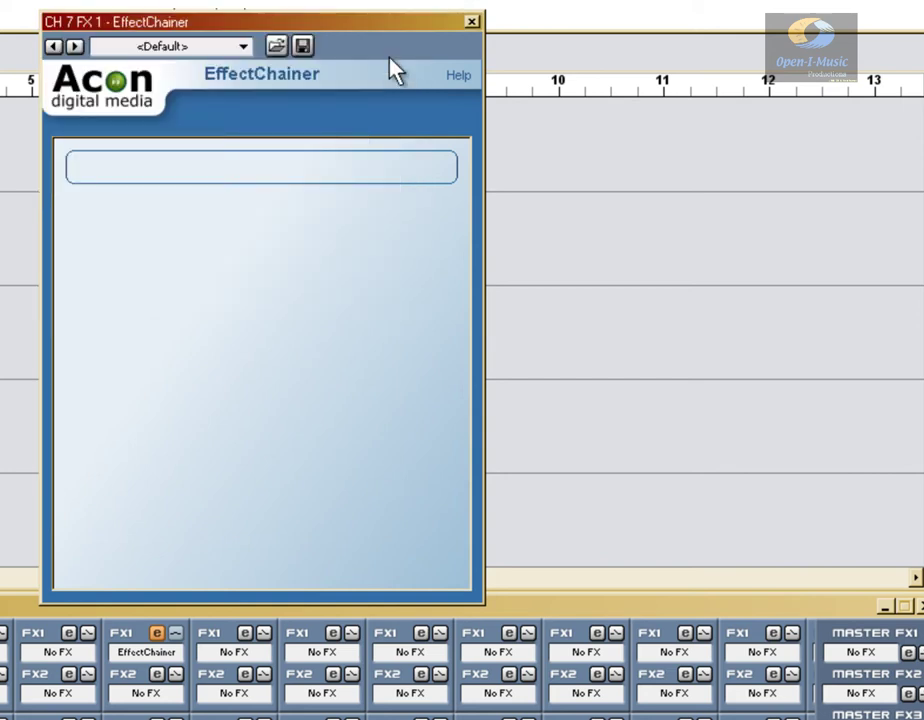
Re-add C:\Kristal VST as EffectChainer's VST folder and accept its initial scan.
right_click(285, 172)
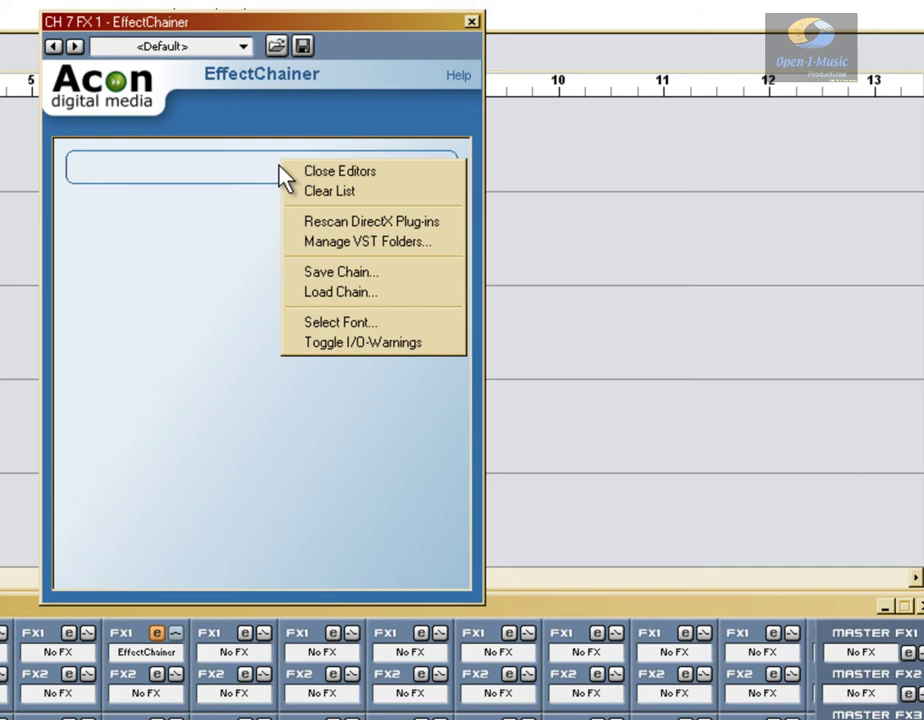
click(311, 241)
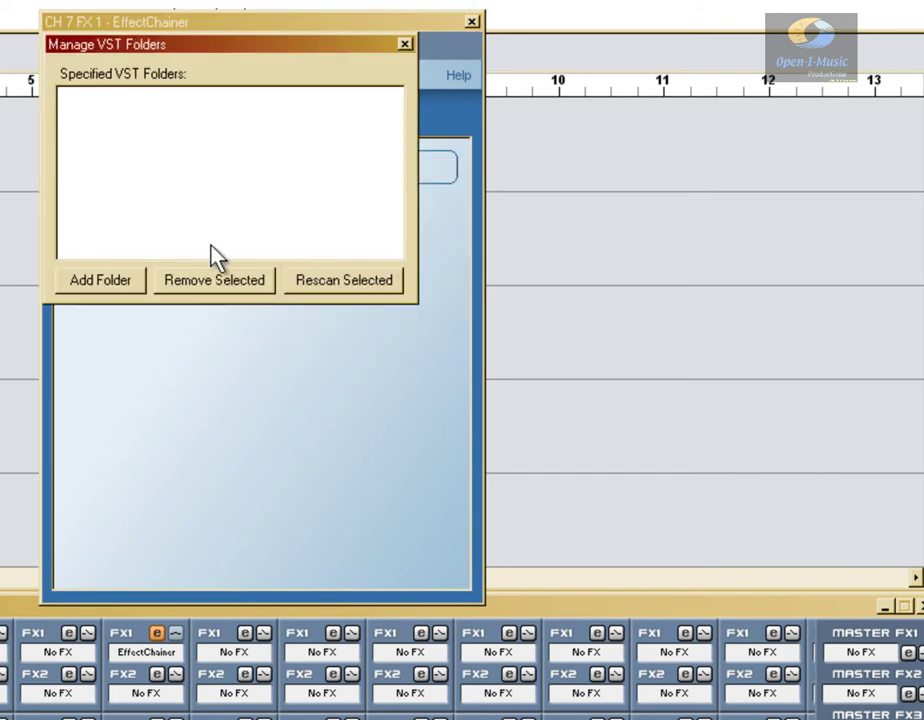
click(131, 292)
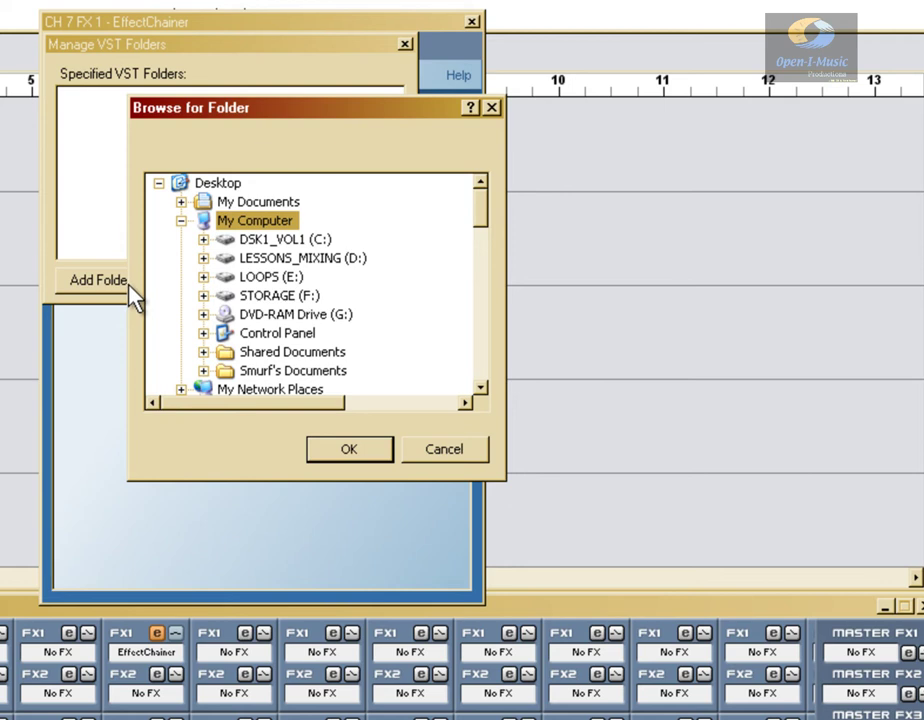
click(203, 239)
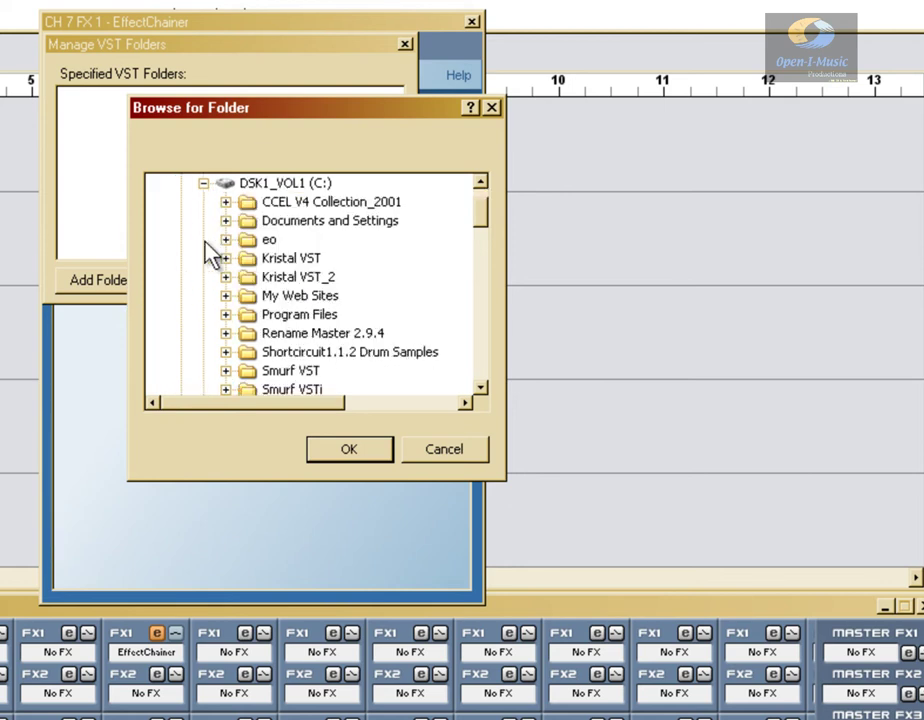
click(292, 262)
click(341, 452)
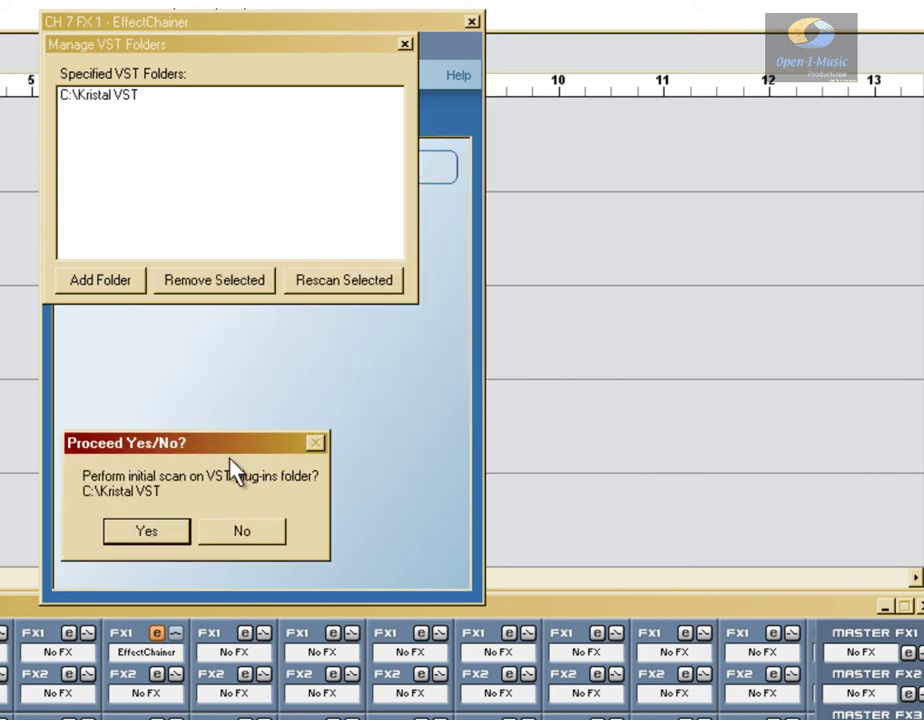
click(143, 531)
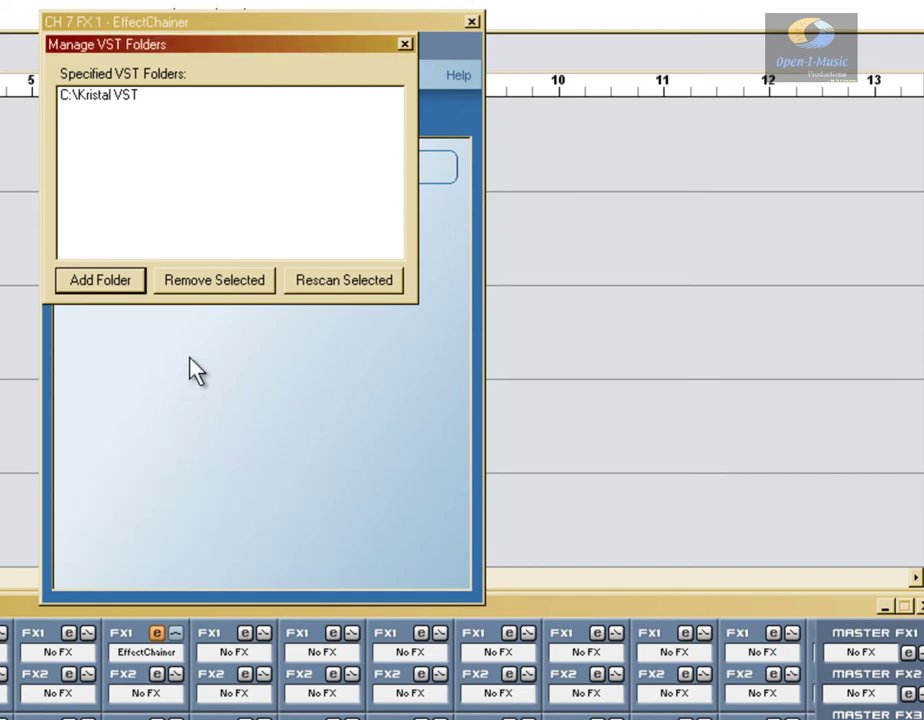
click(405, 45)
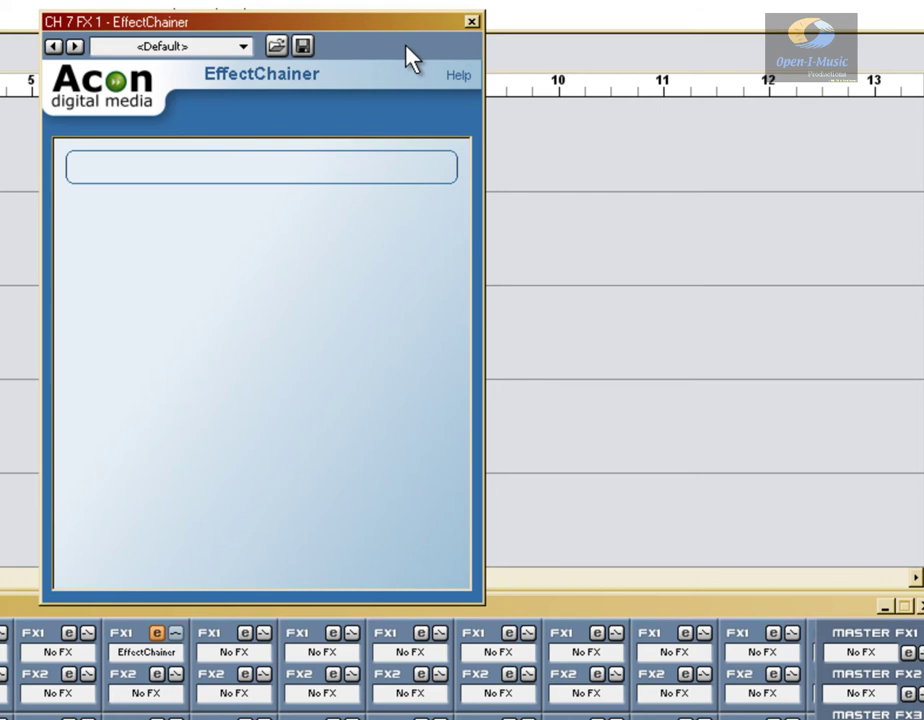
Add reacomp-standalone from VST > Kristal VST > 07. ReaPlugs Collection as the first plug-in.
click(232, 177)
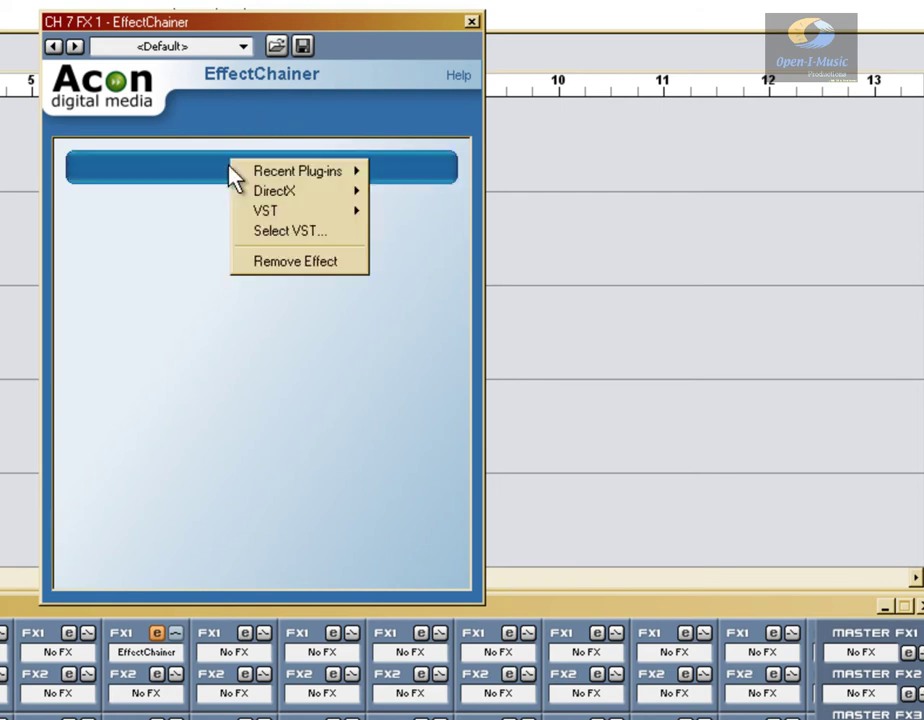
mouse_move(270, 222)
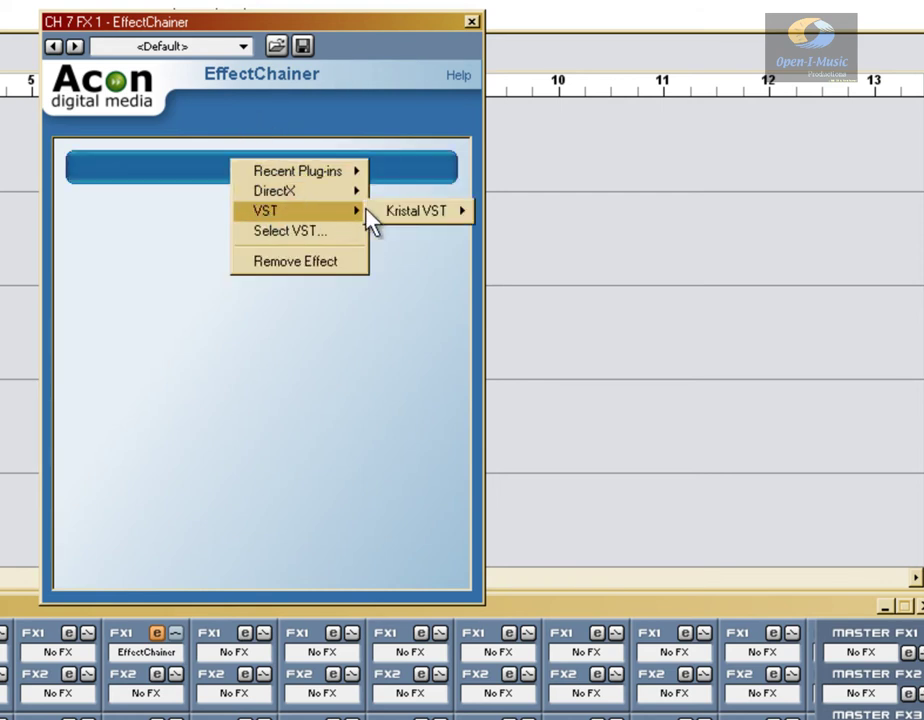
mouse_move(404, 222)
mouse_move(532, 212)
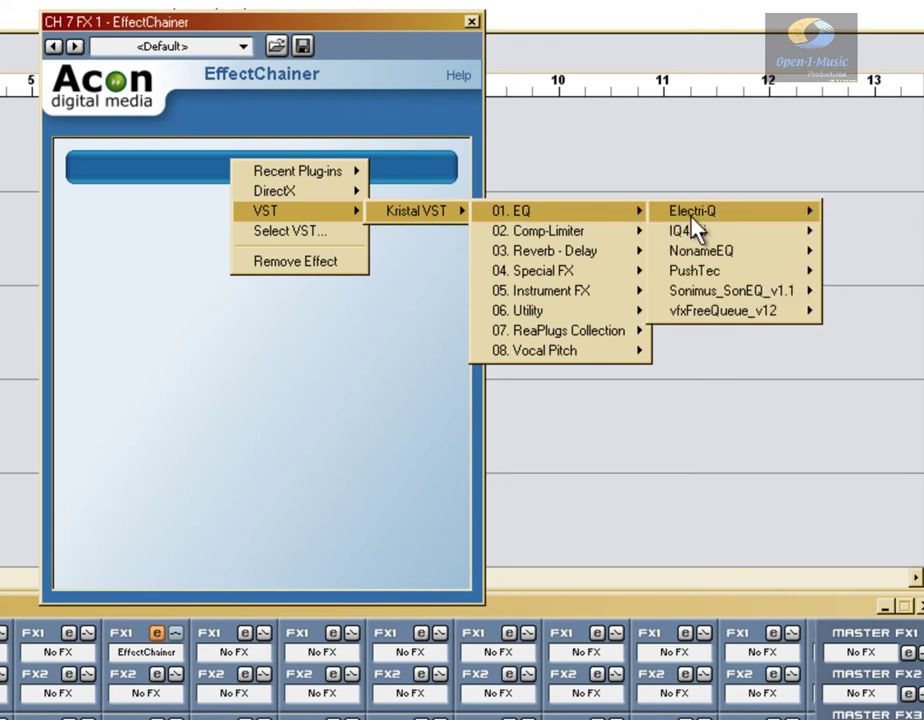
mouse_move(699, 253)
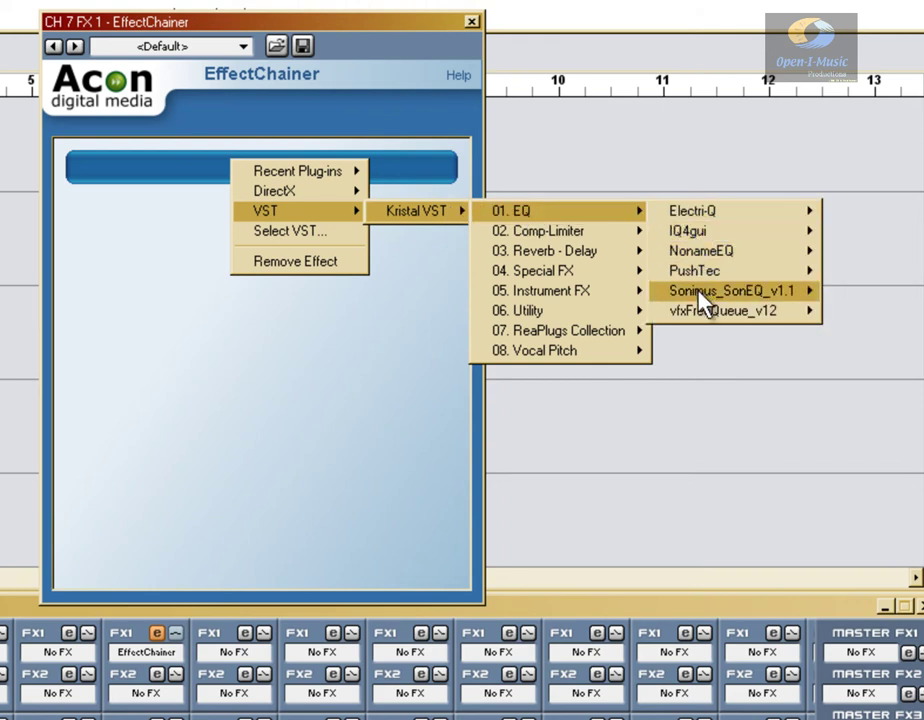
mouse_move(706, 320)
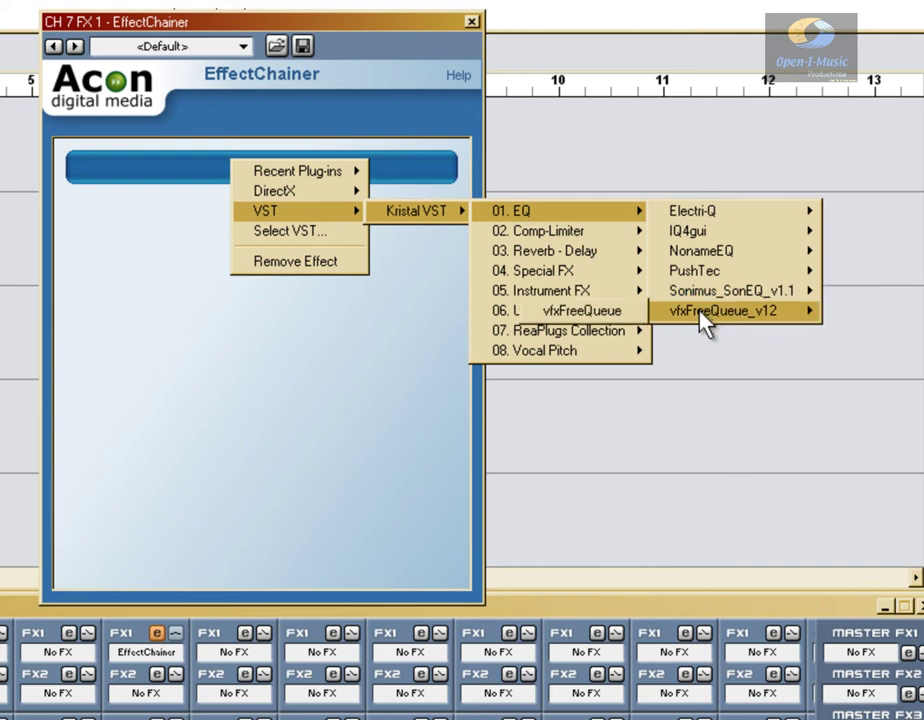
mouse_move(576, 333)
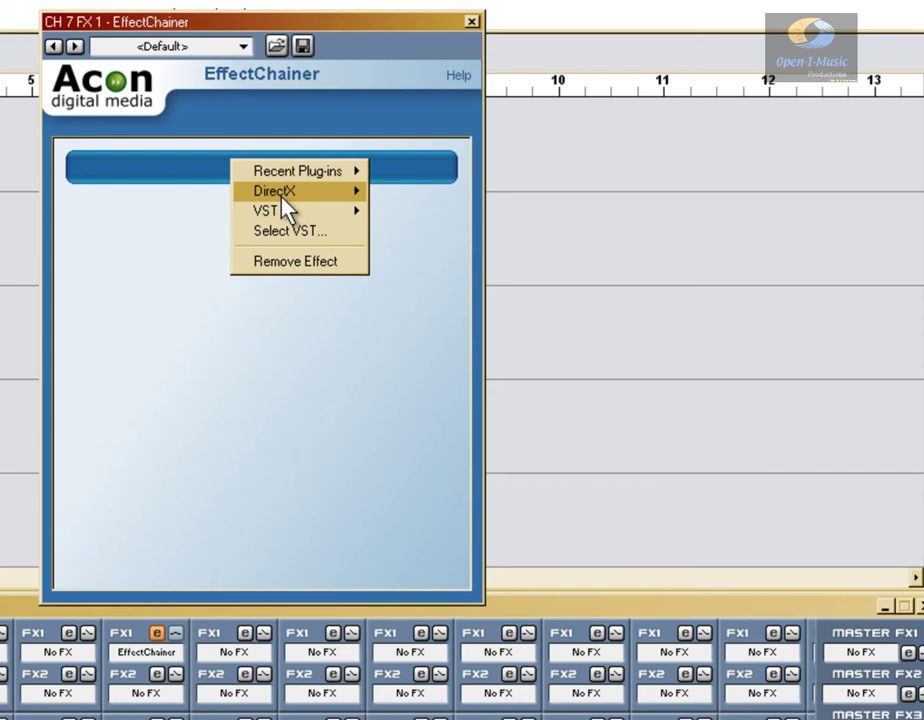
mouse_move(283, 178)
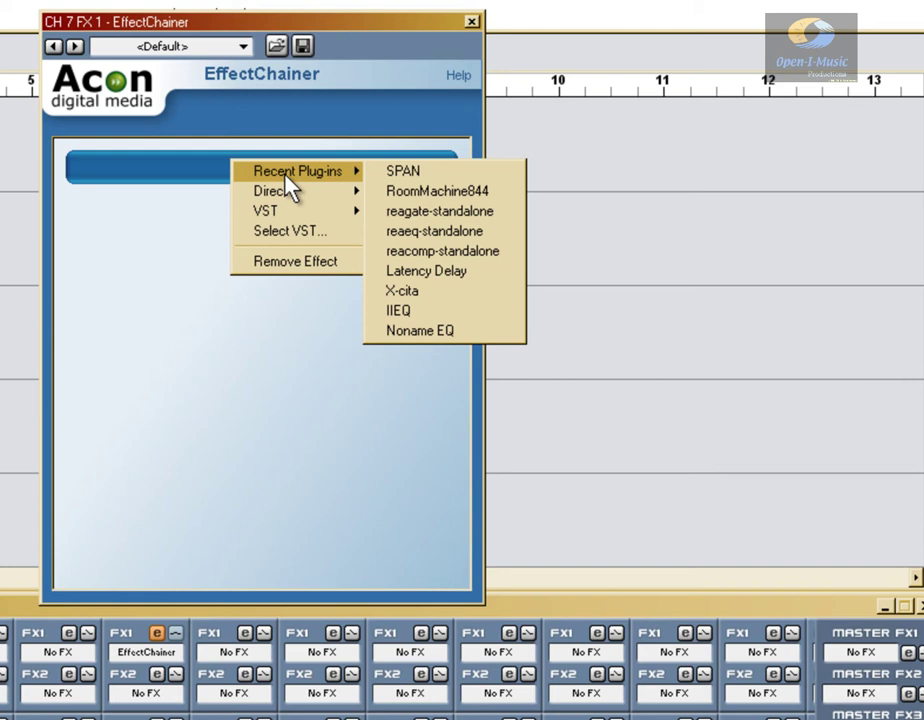
mouse_move(324, 212)
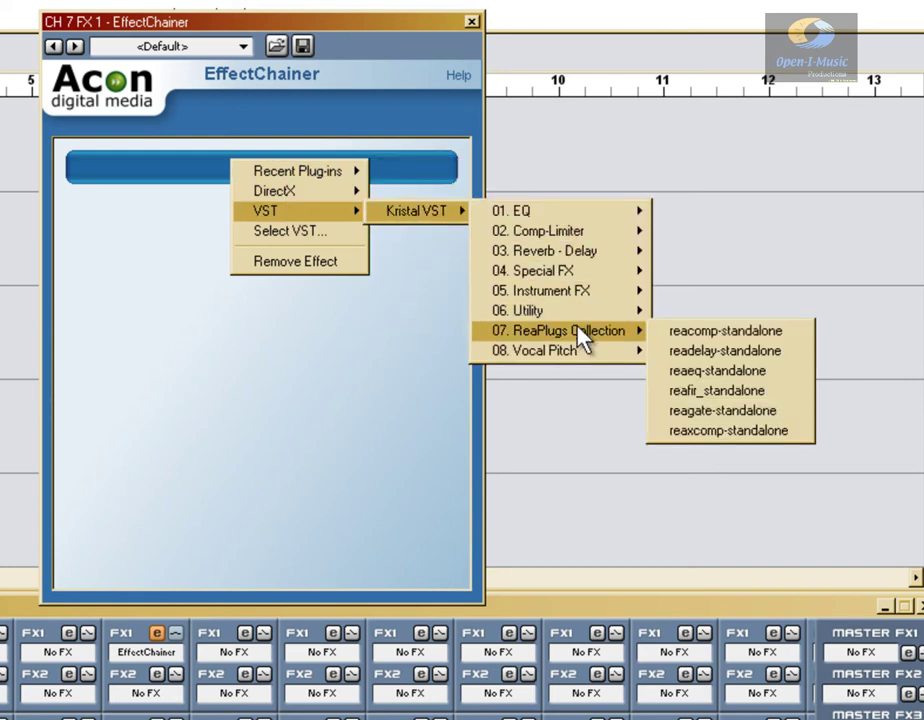
click(703, 333)
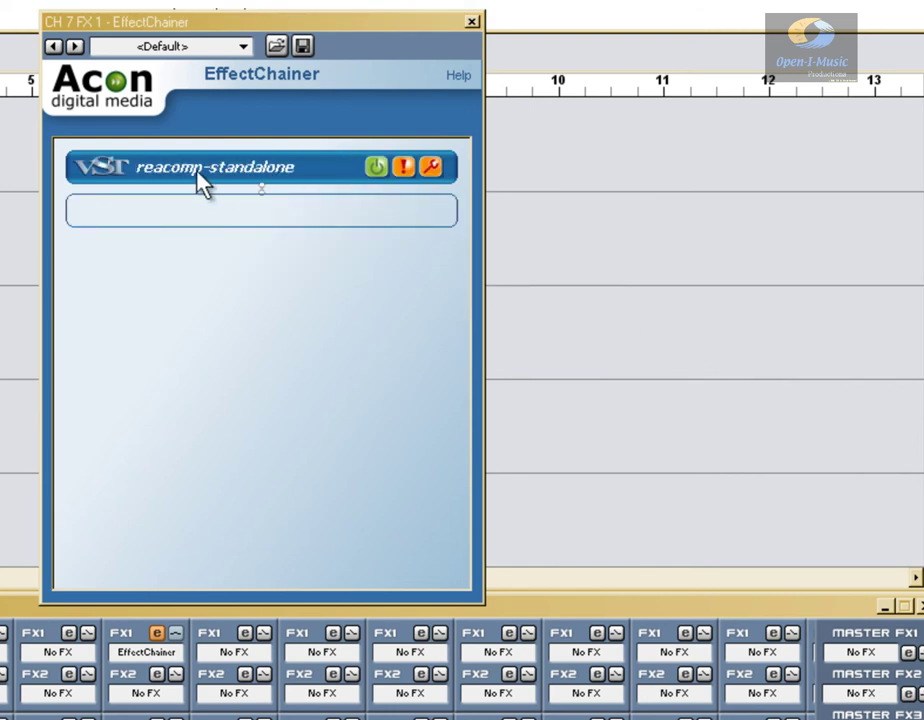
Toggle reacomp-standalone's power off and on, then open the ReaComp editor.
click(375, 168)
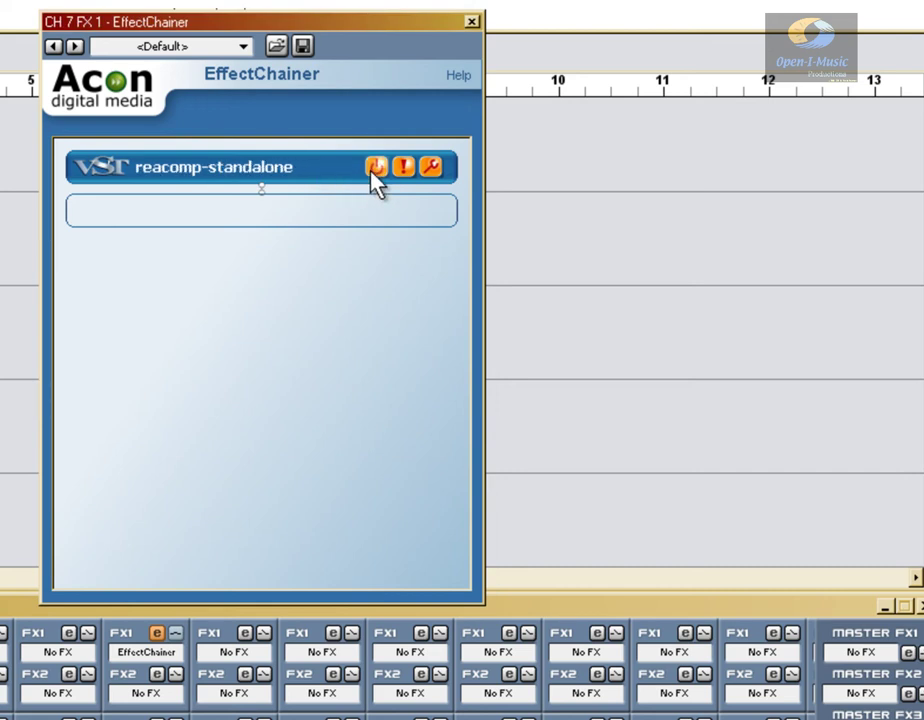
click(375, 168)
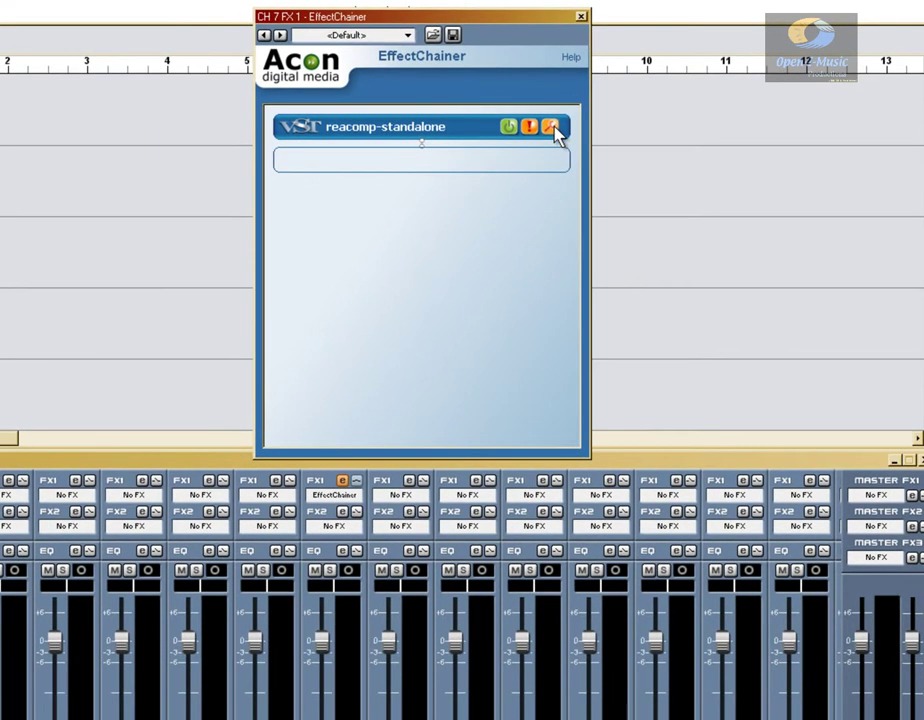
click(434, 165)
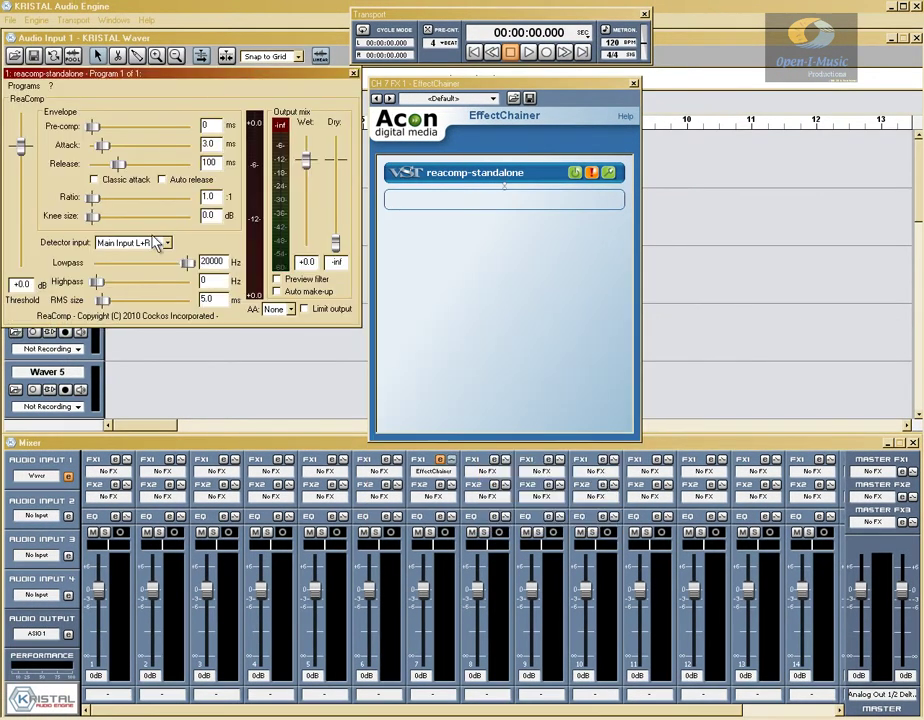
click(510, 202)
Add reaeq-standalone as the second effect in the chain.
mouse_move(540, 228)
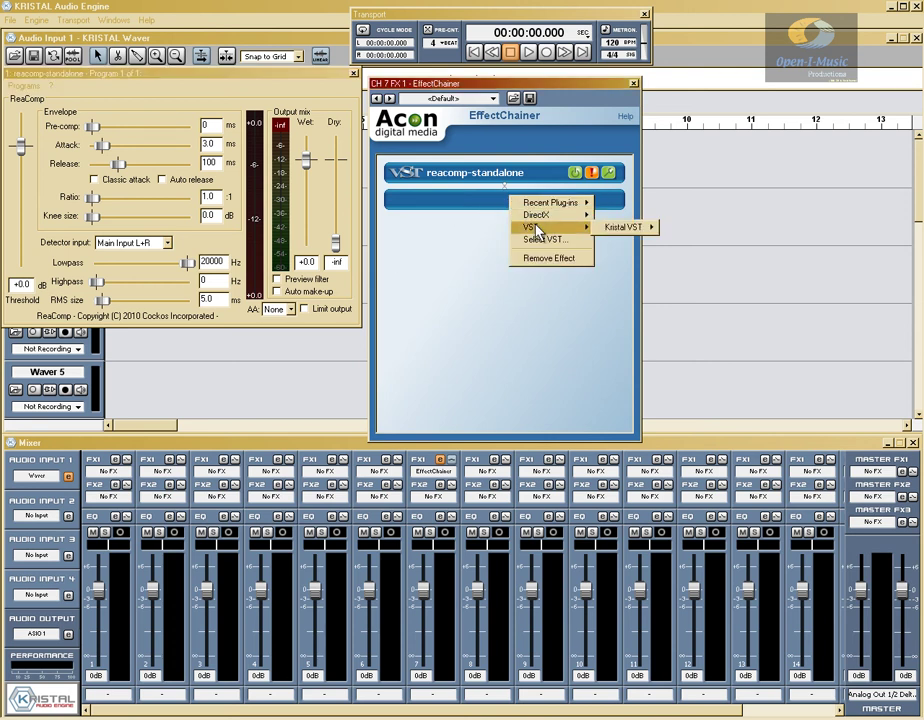
mouse_move(617, 230)
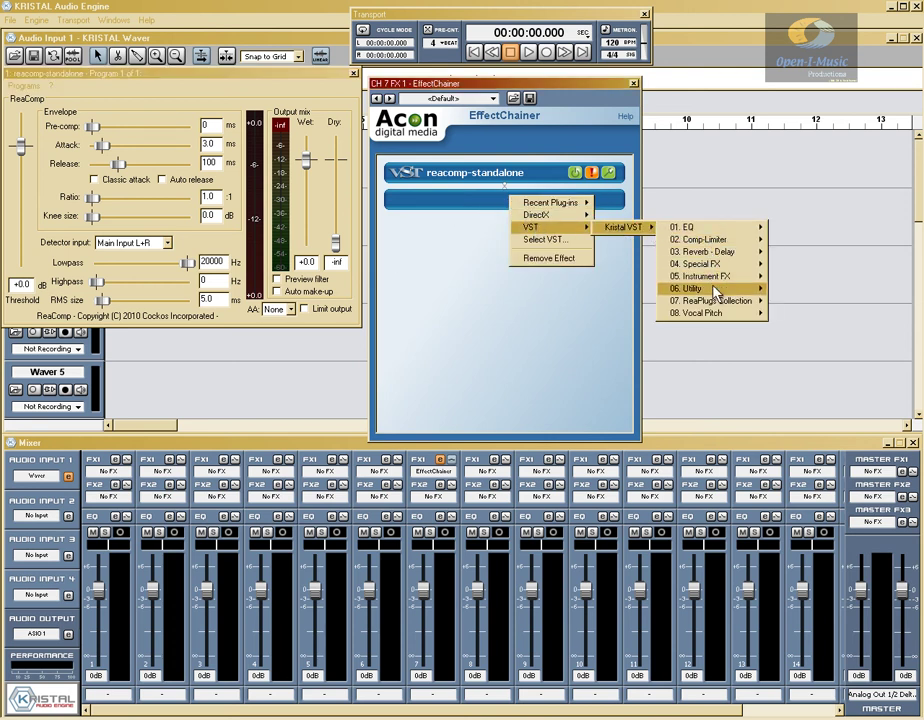
mouse_move(716, 311)
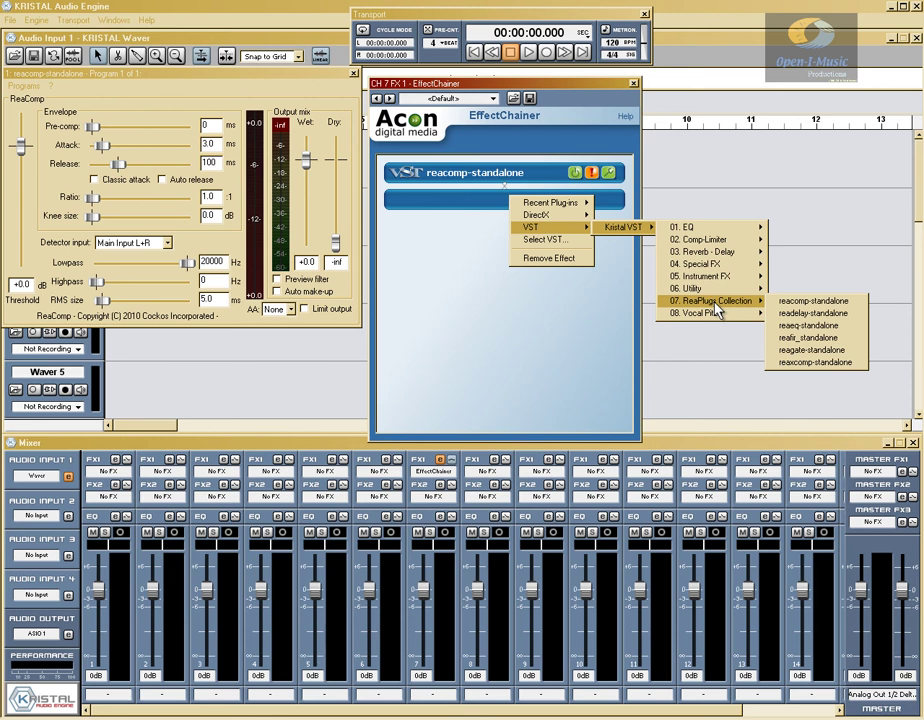
click(815, 317)
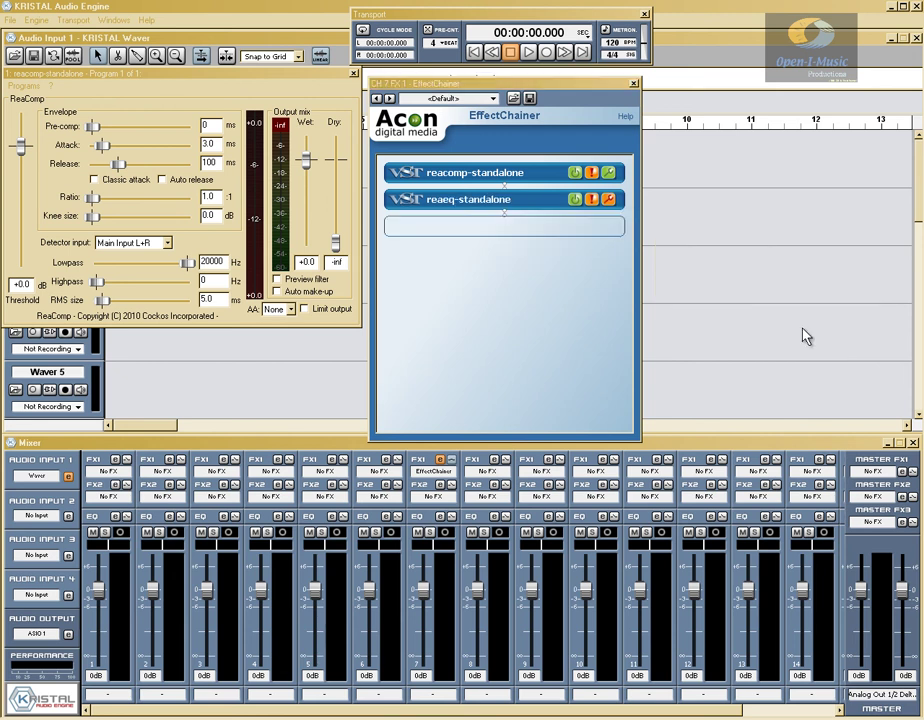
Open the ReaEQ editor, move it lower left, and keep band 1 as Low Shelf.
click(608, 200)
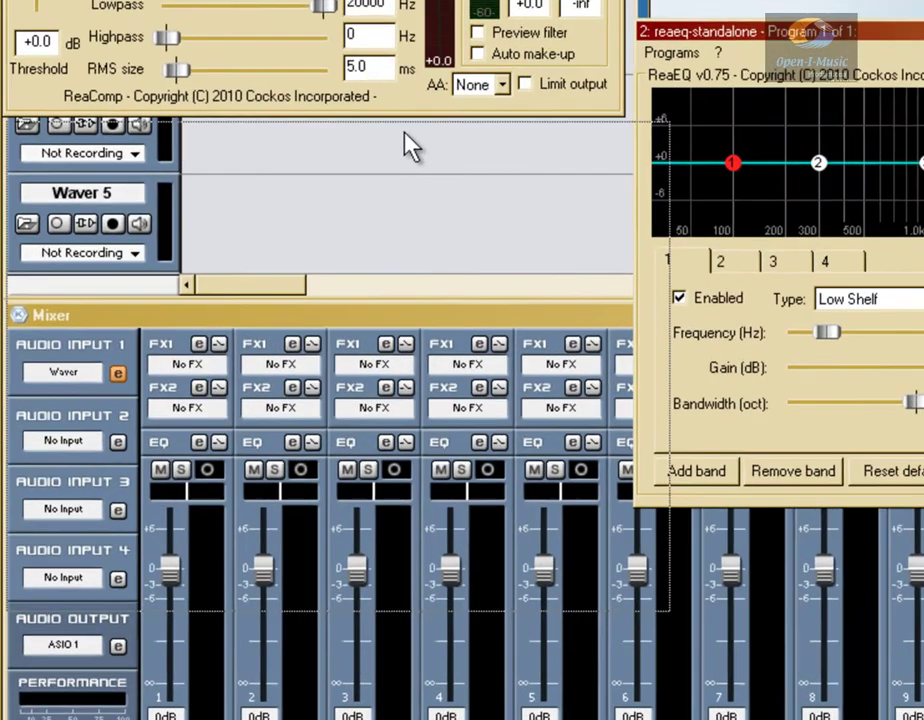
drag(621, 268, 244, 335)
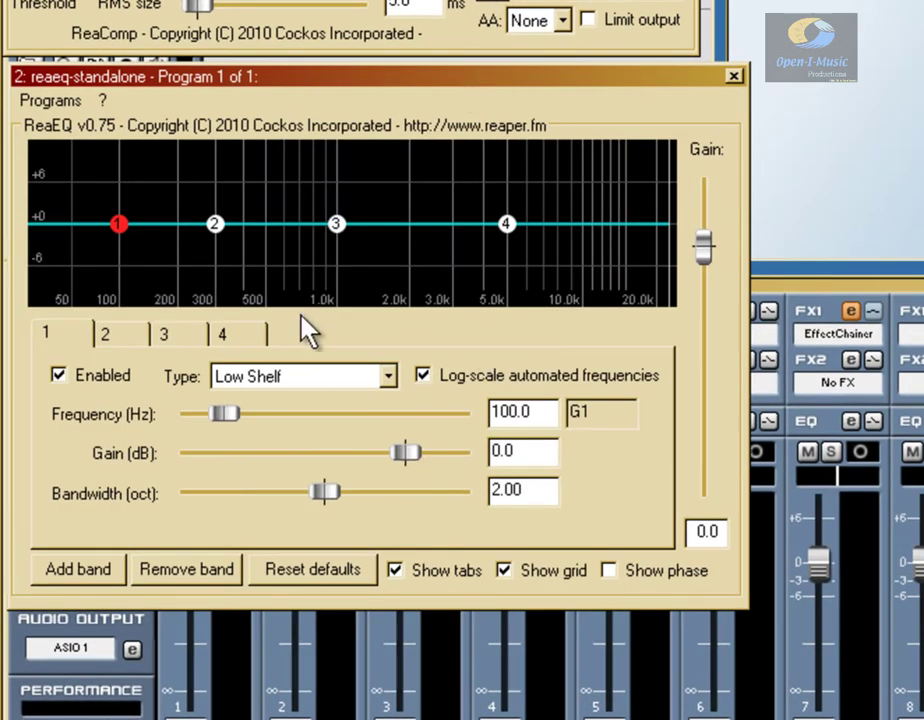
click(387, 377)
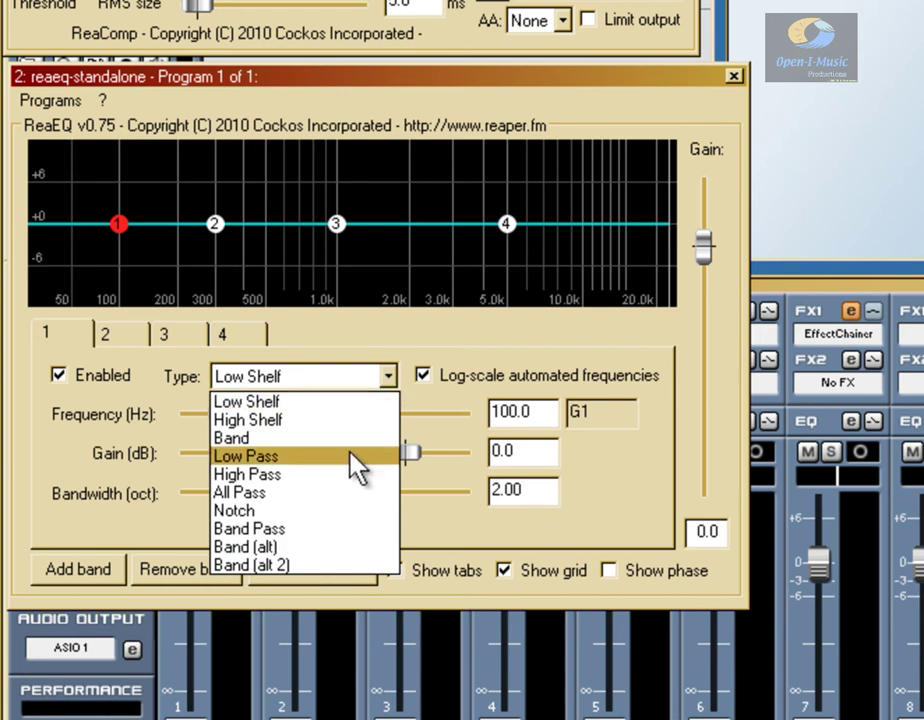
click(392, 300)
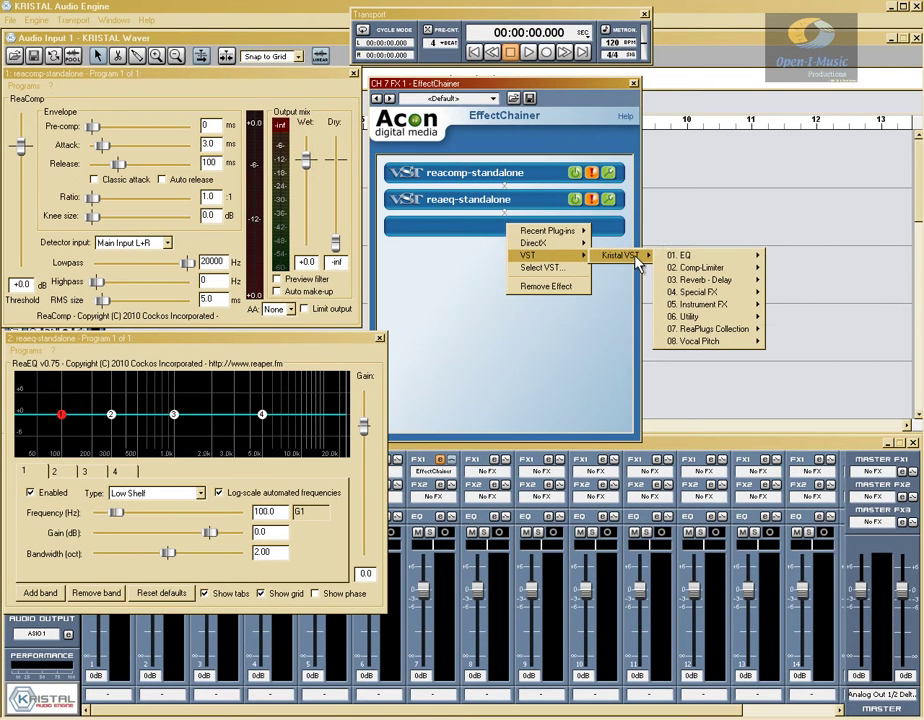
Add reagate-standalone as the third effect and open its ReaGate editor, moved lower right.
mouse_move(688, 258)
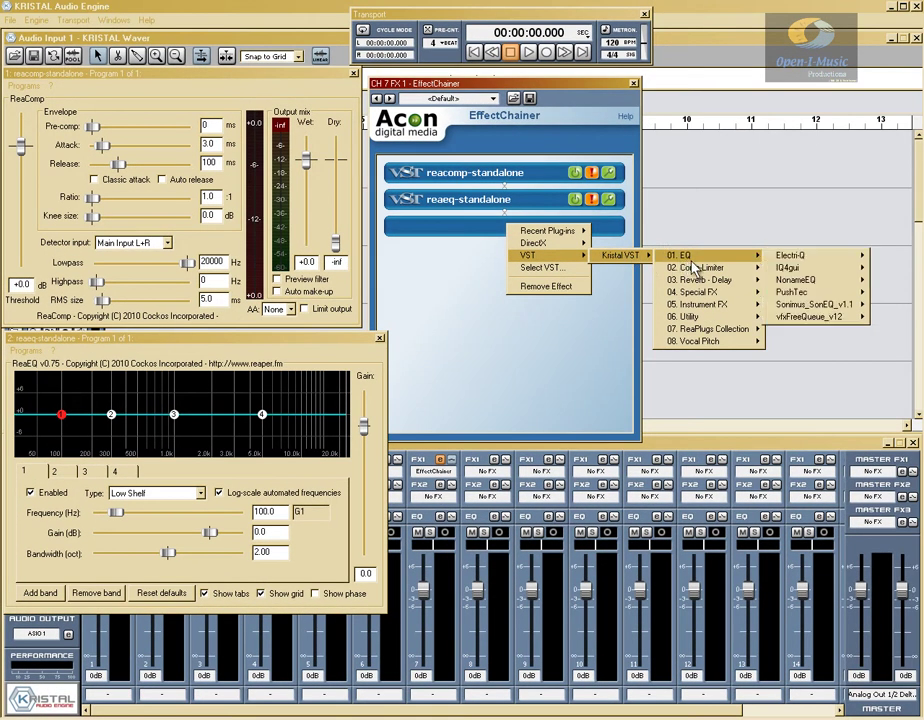
mouse_move(712, 329)
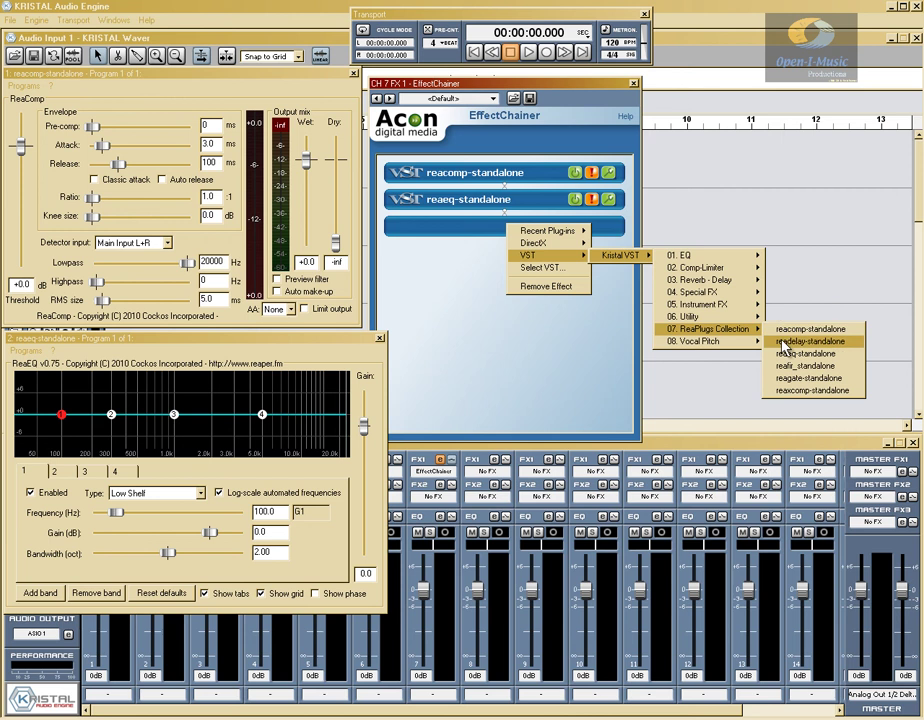
click(805, 378)
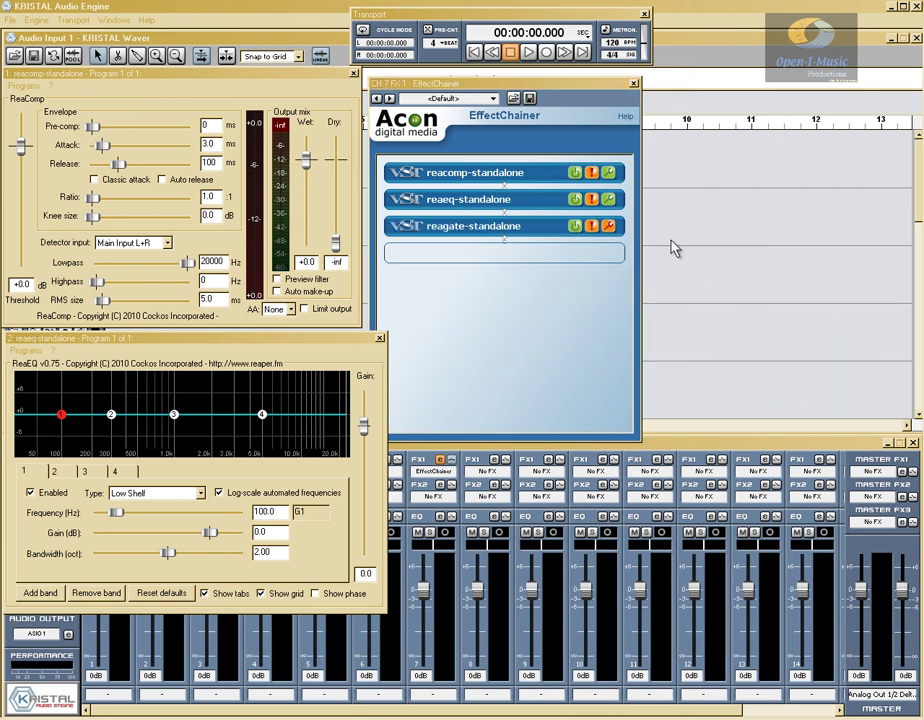
click(611, 227)
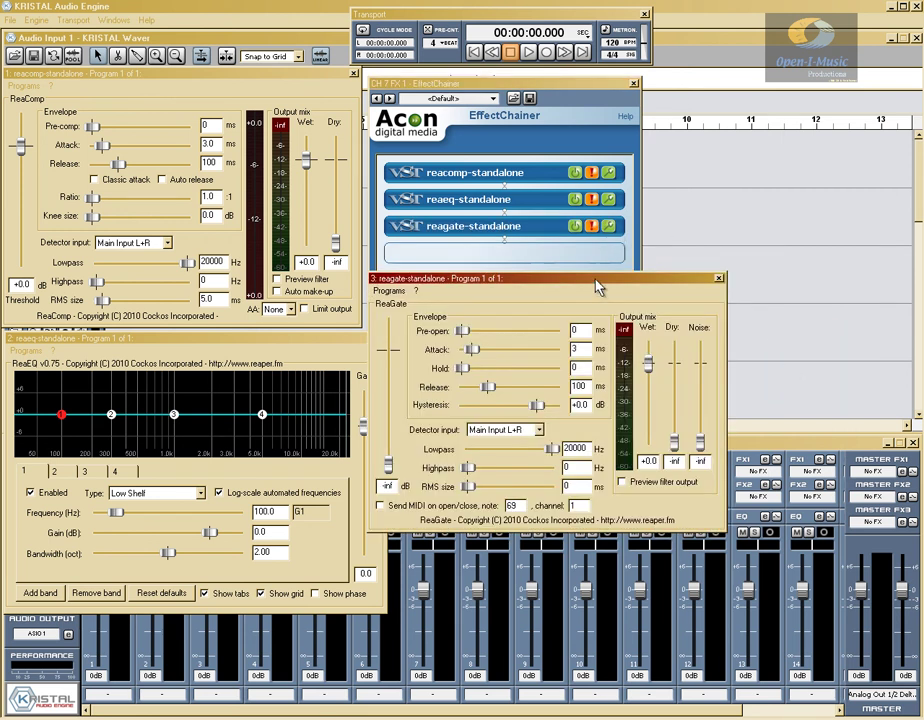
drag(640, 278, 670, 362)
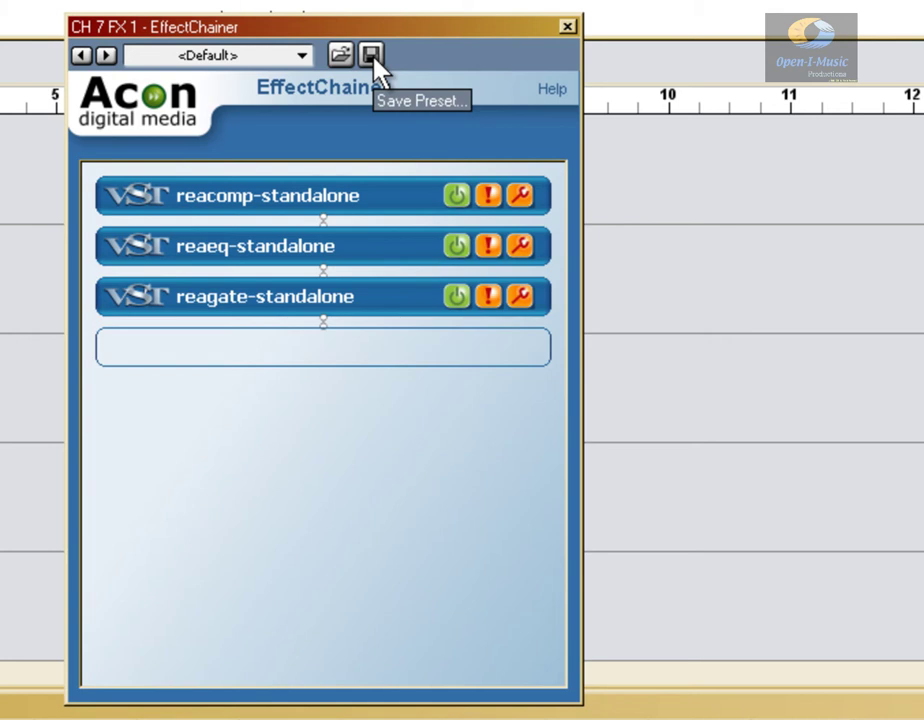
Save the chain as the preset 'Basic Chain' in the FXChainer Presets folder.
click(370, 56)
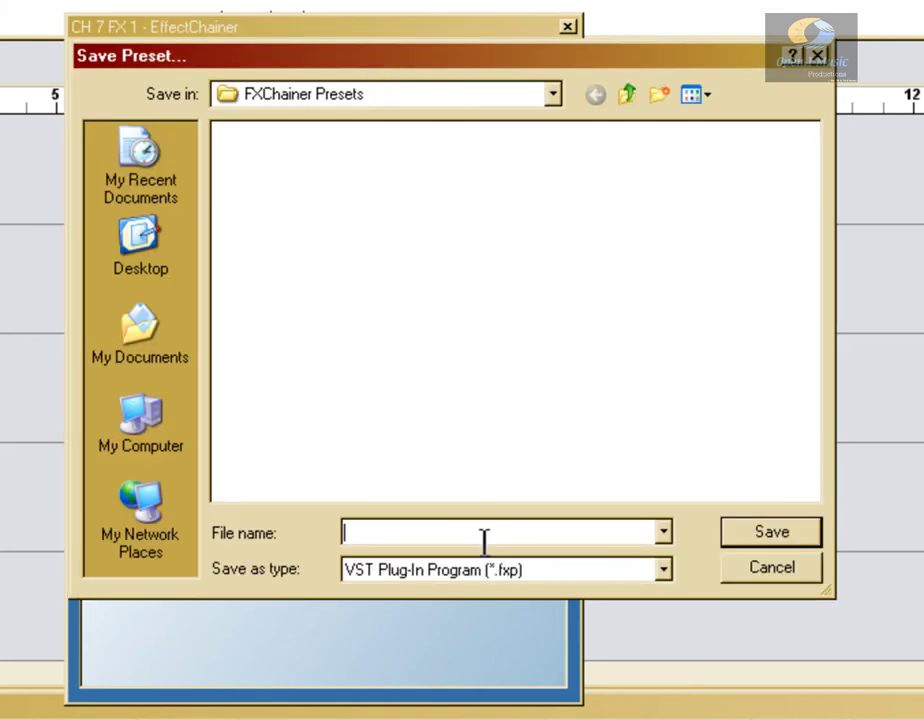
text(Ba)
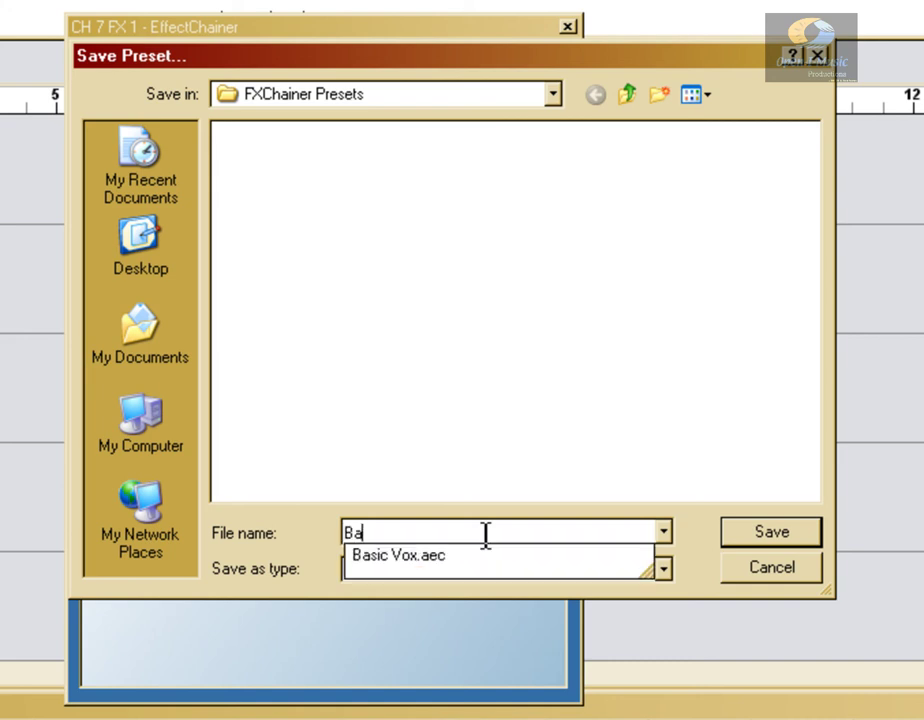
text(sic Chain)
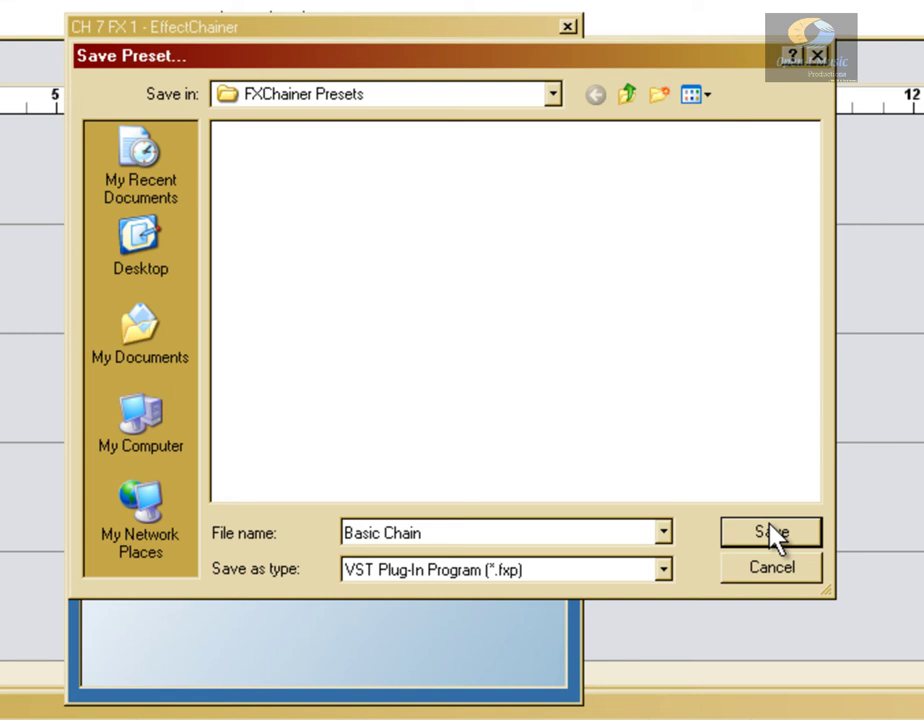
click(777, 532)
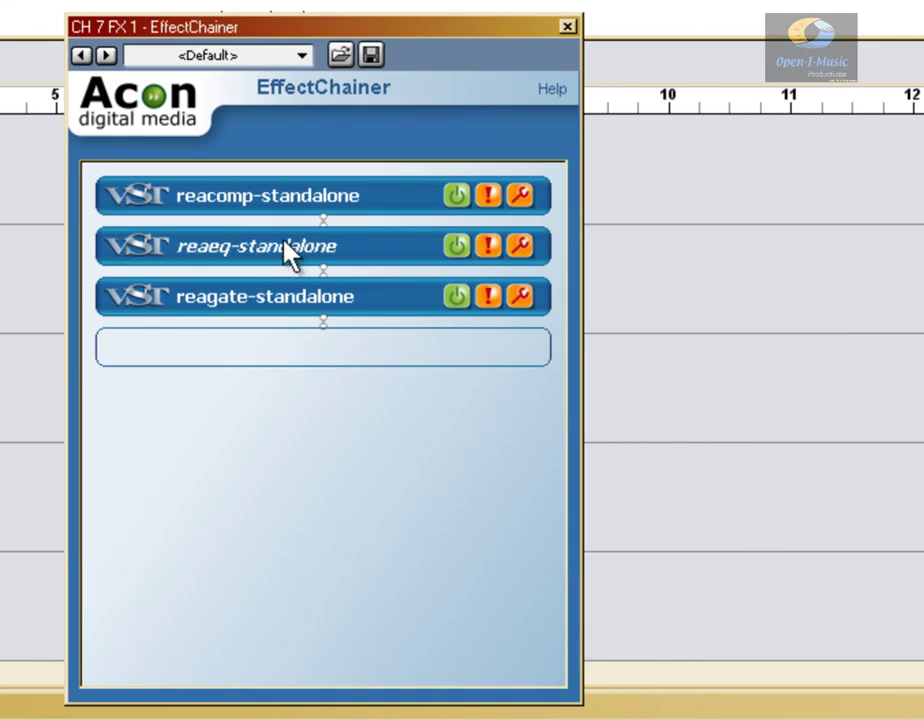
Clear channel 7's EffectChainer list, close it, and set channel 7 FX1 to No FX.
right_click(331, 306)
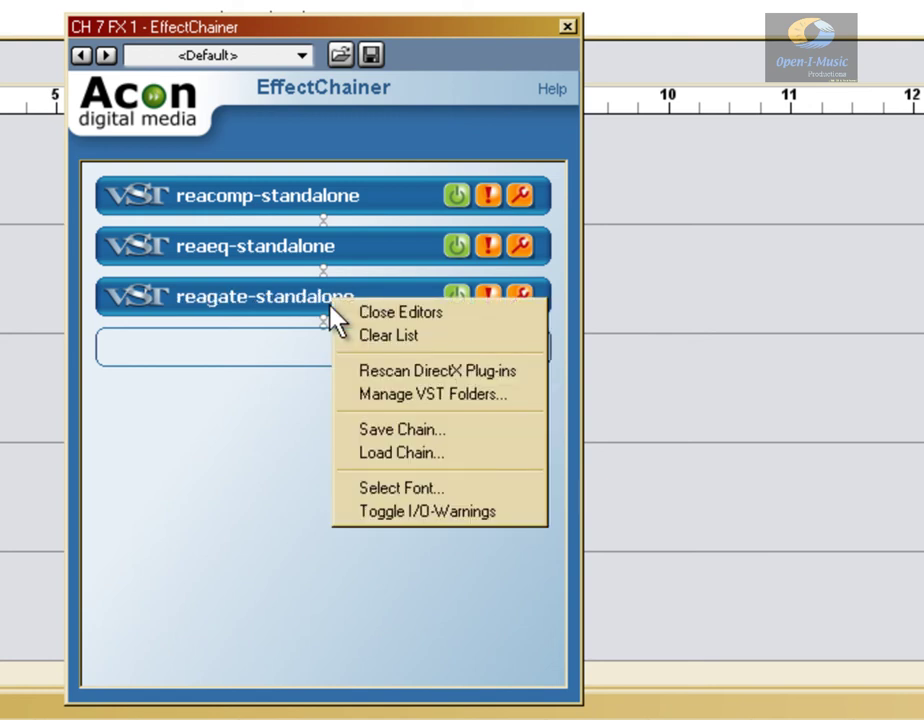
click(388, 341)
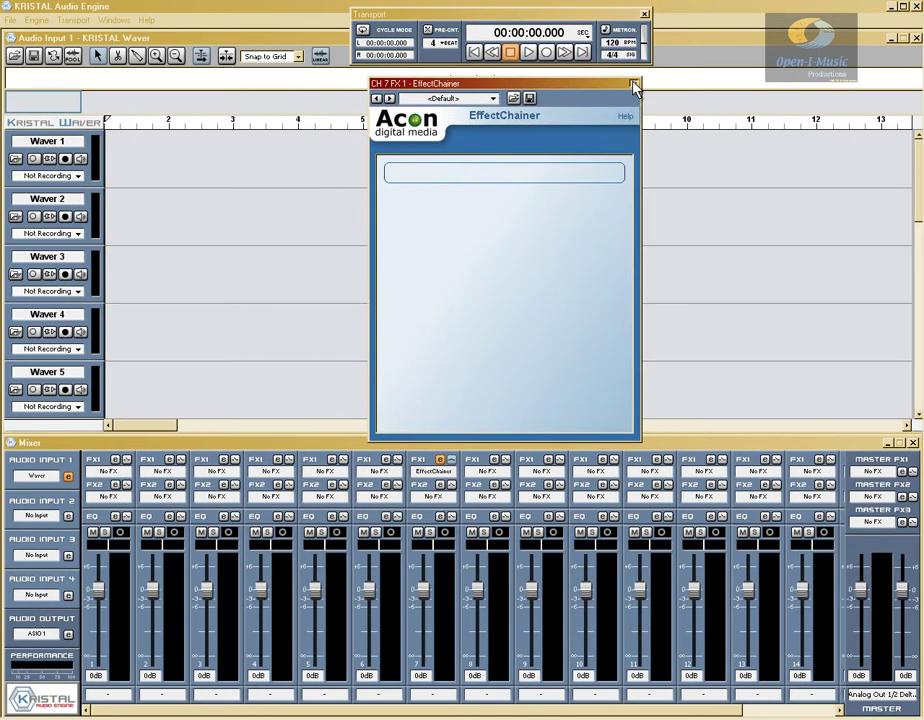
click(619, 71)
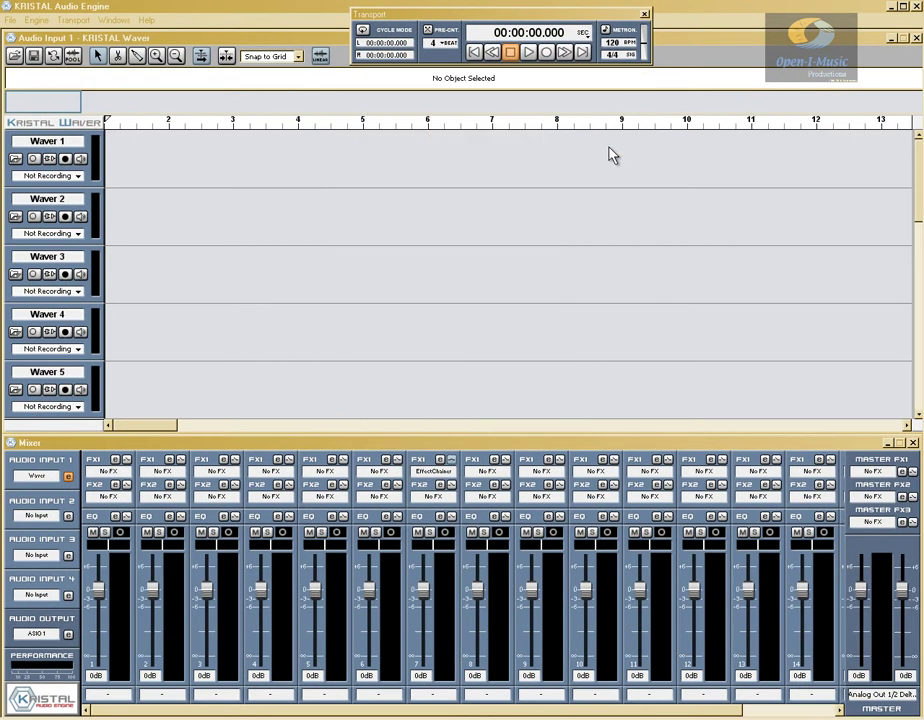
click(448, 474)
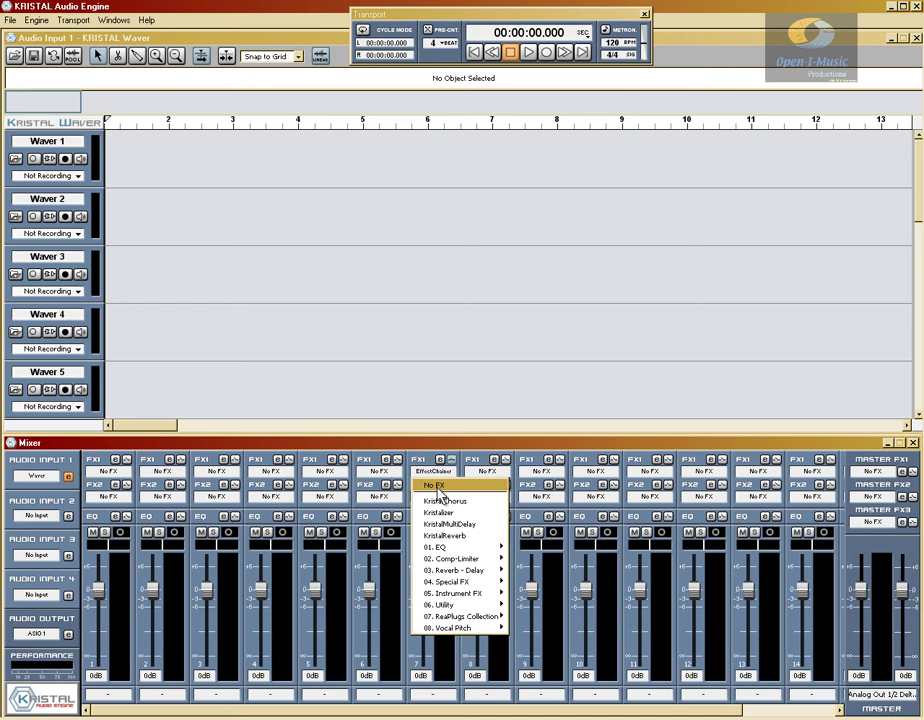
click(438, 488)
Put a fresh EffectChainer (06. Utility) on channel 9's FX1 slot and bring up its presets.
click(543, 472)
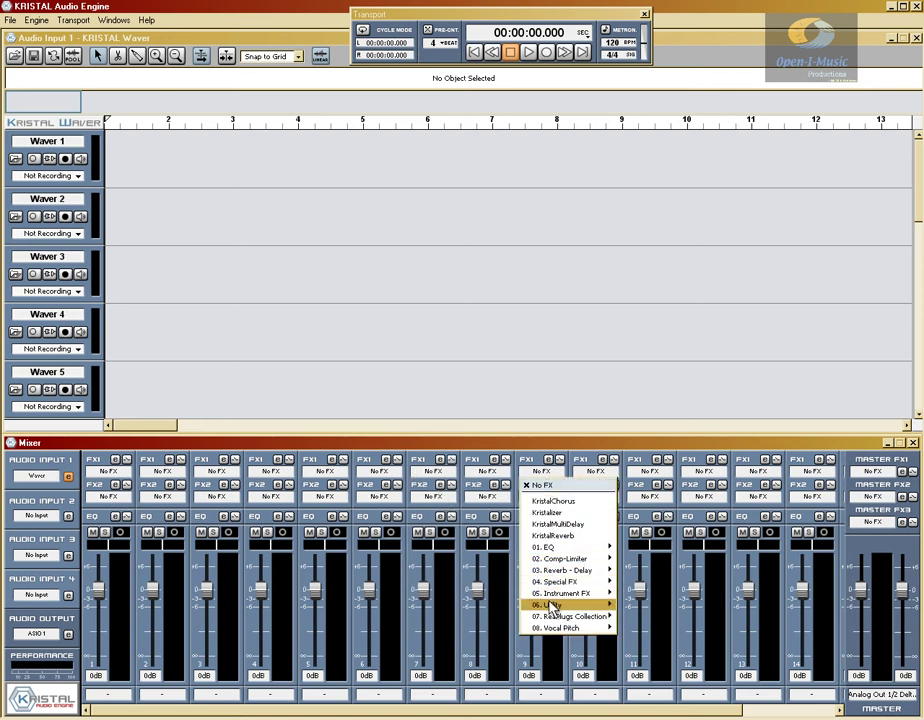
mouse_move(551, 606)
click(646, 605)
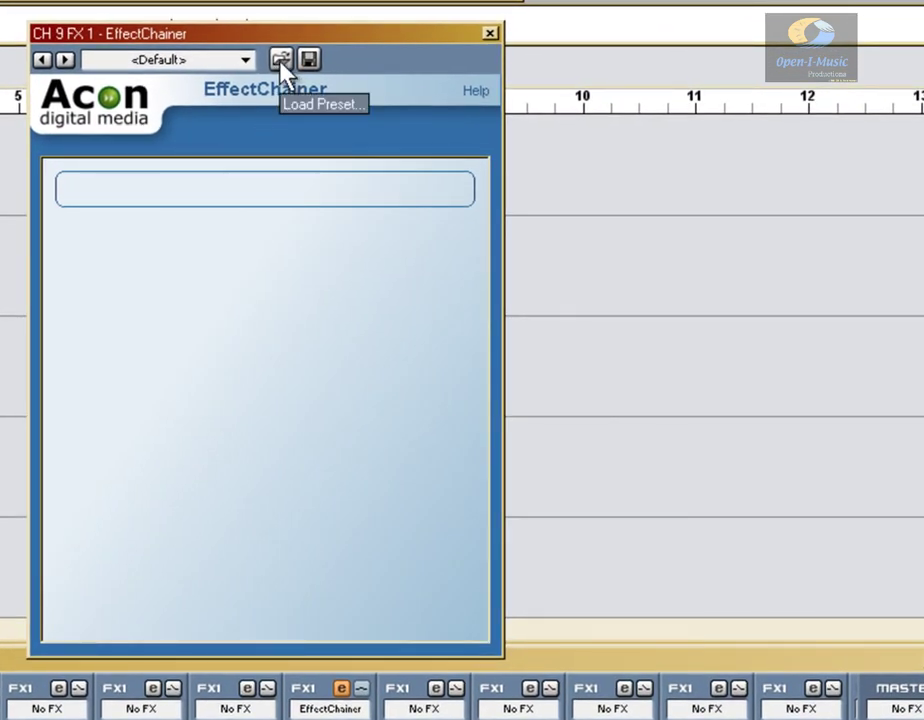
click(281, 62)
Load the Basic Chain preset into channel 9's EffectChainer.
click(253, 136)
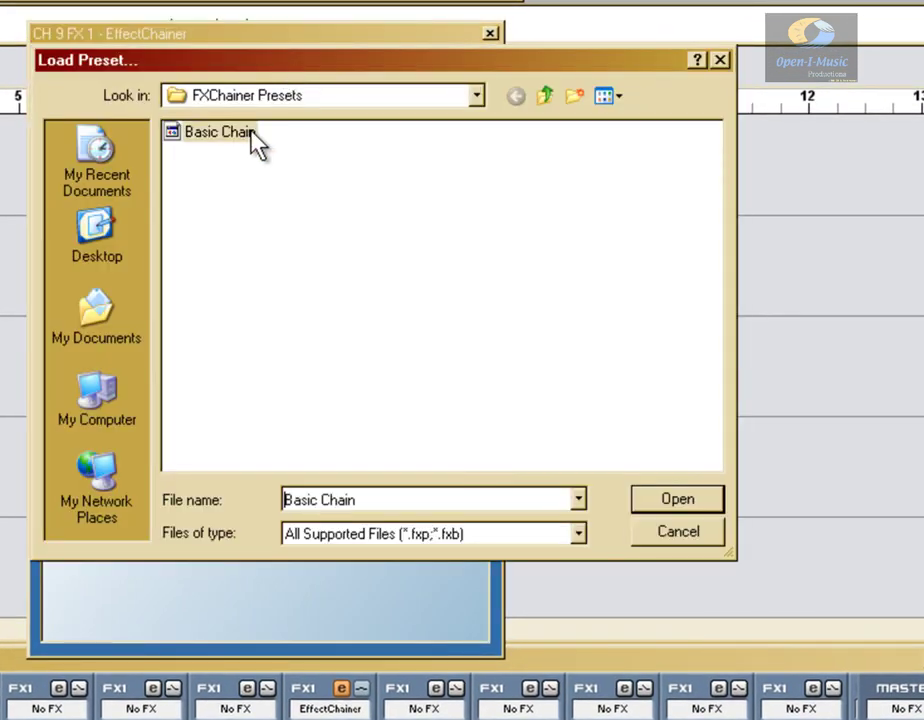
click(665, 500)
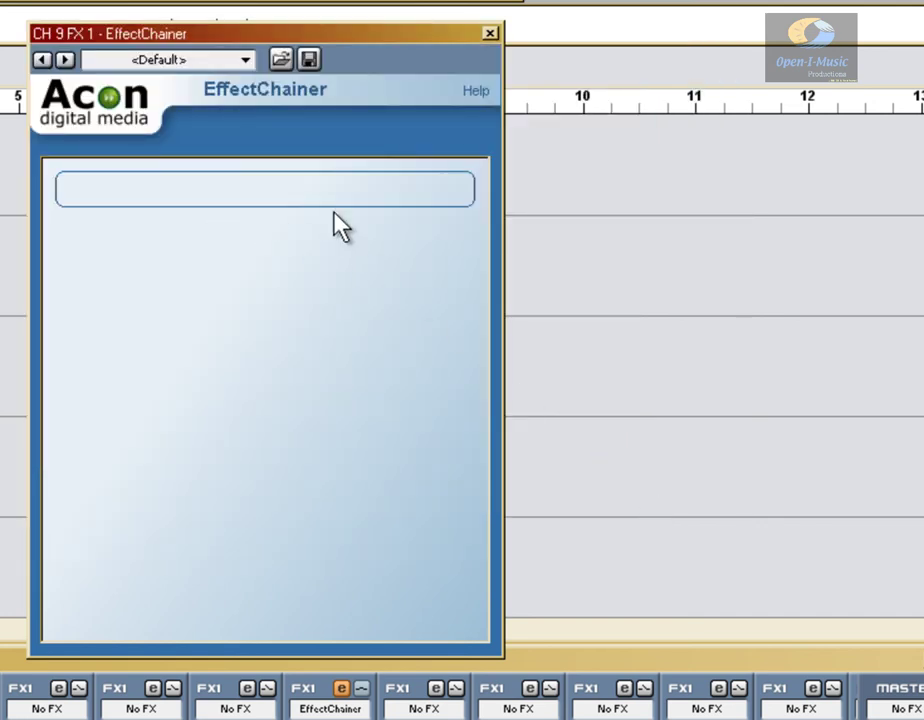
click(254, 200)
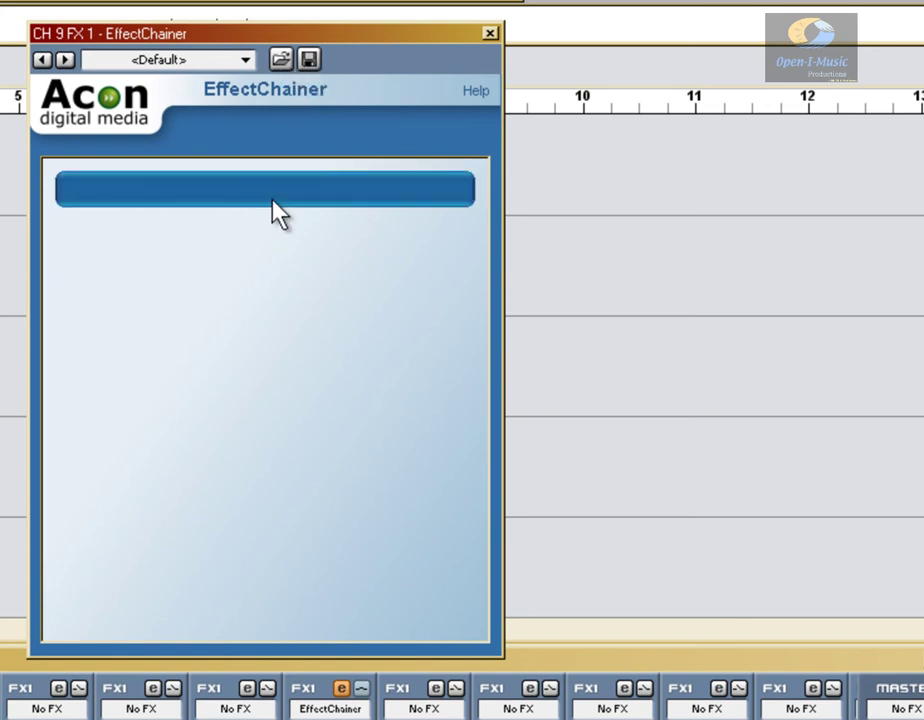
Add reacomp-standalone, reaeq-standalone and reagate-standalone from Recent Plug-ins to the empty chain slots.
right_click(276, 207)
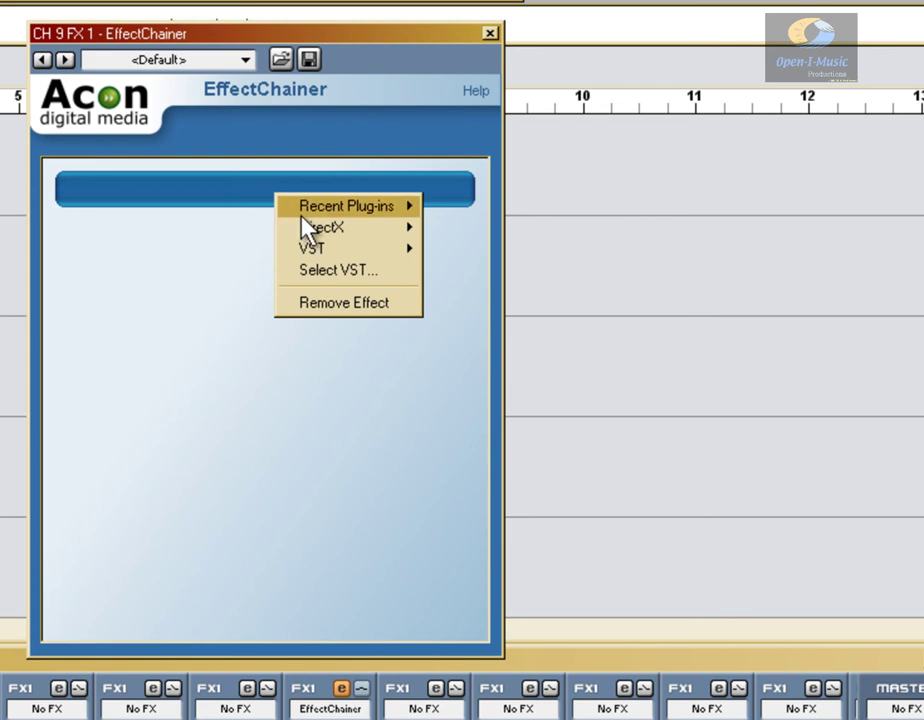
mouse_move(303, 214)
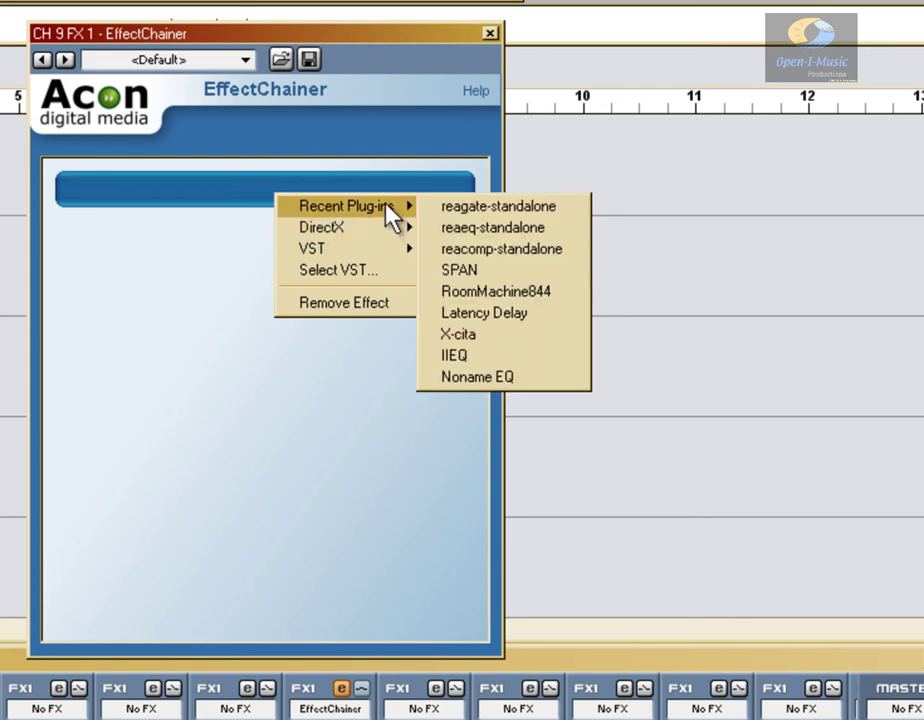
click(470, 249)
right_click(440, 237)
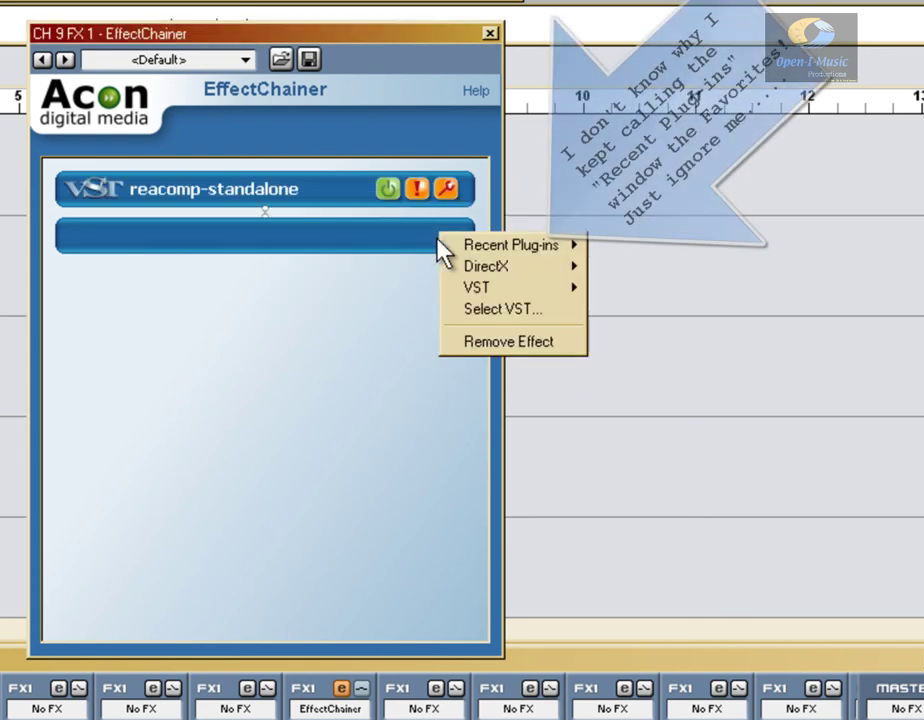
mouse_move(578, 252)
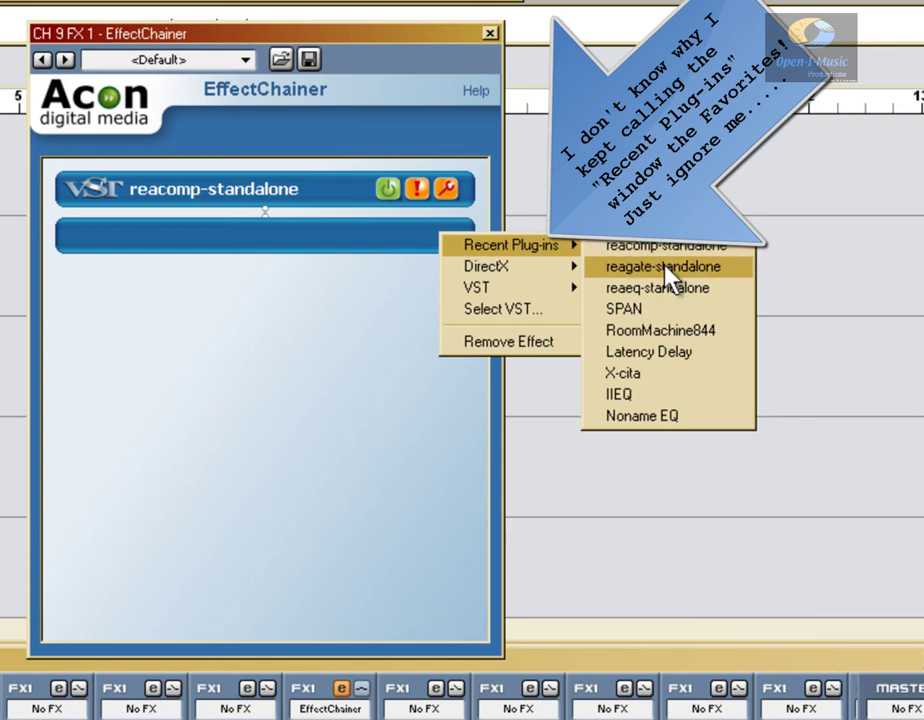
click(668, 290)
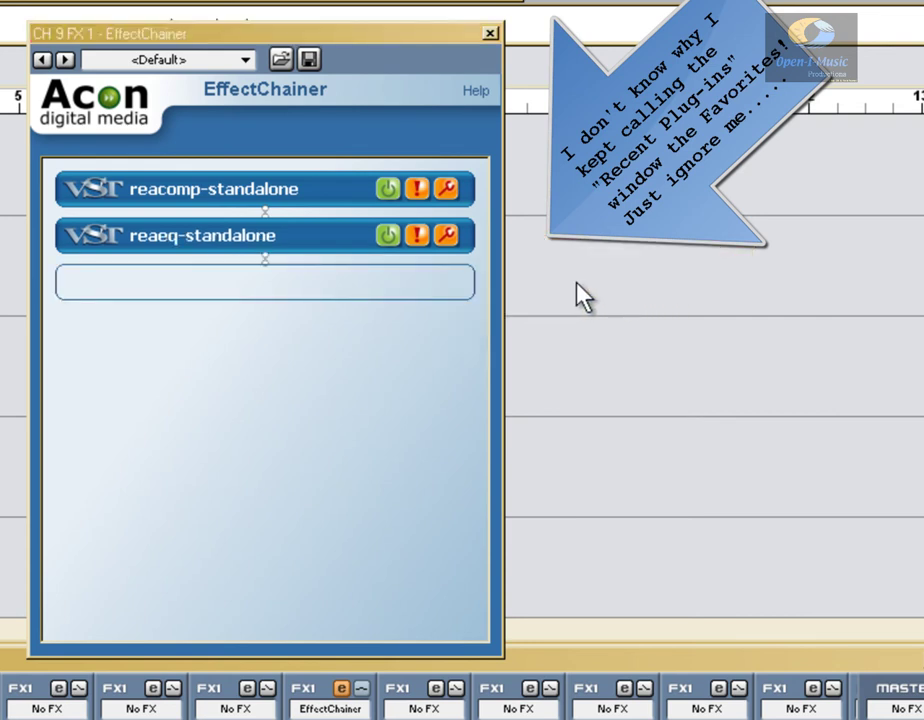
right_click(462, 288)
mouse_move(478, 300)
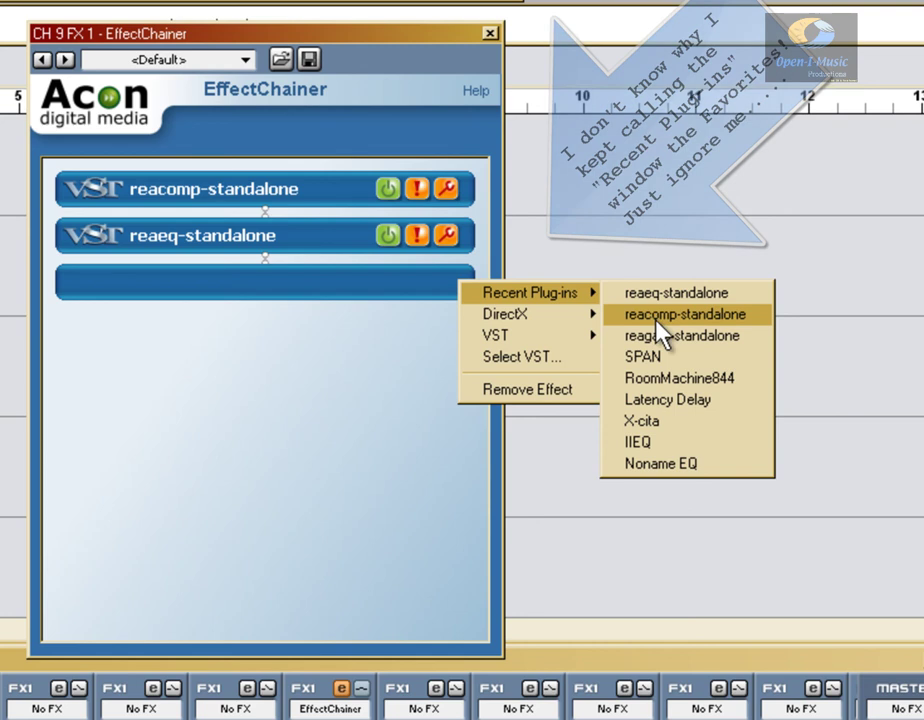
click(664, 336)
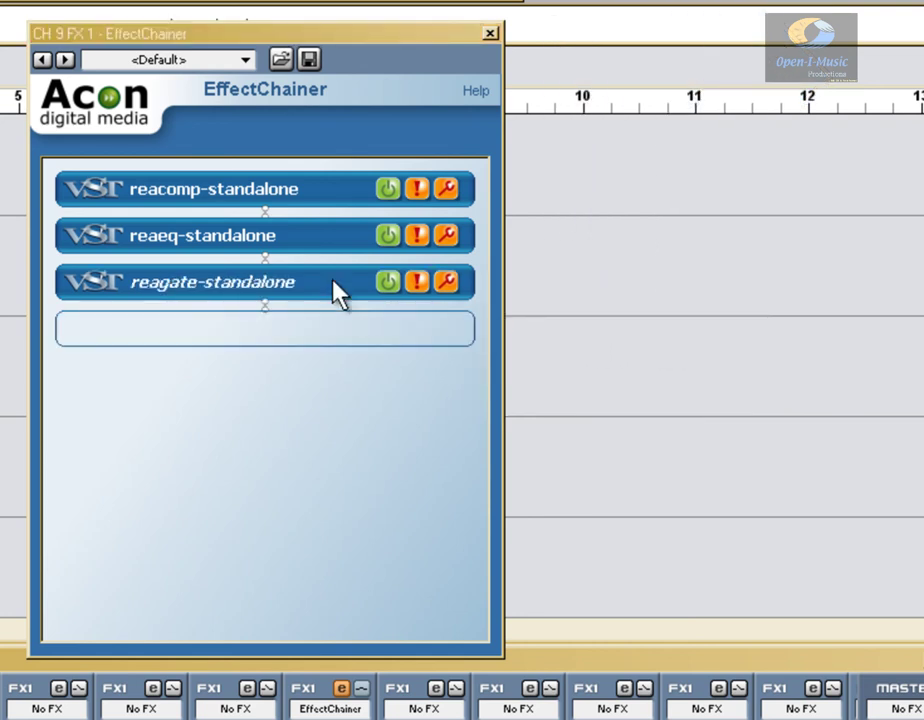
Save channel 9's chain as Basic Vox 2, then clear every plugin from the list.
right_click(271, 307)
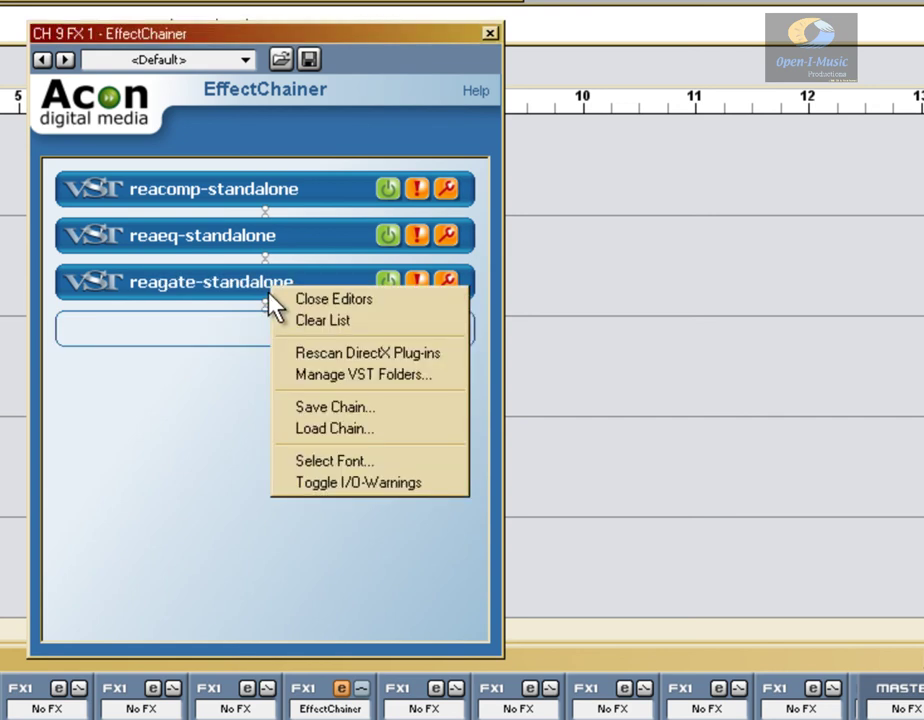
click(349, 407)
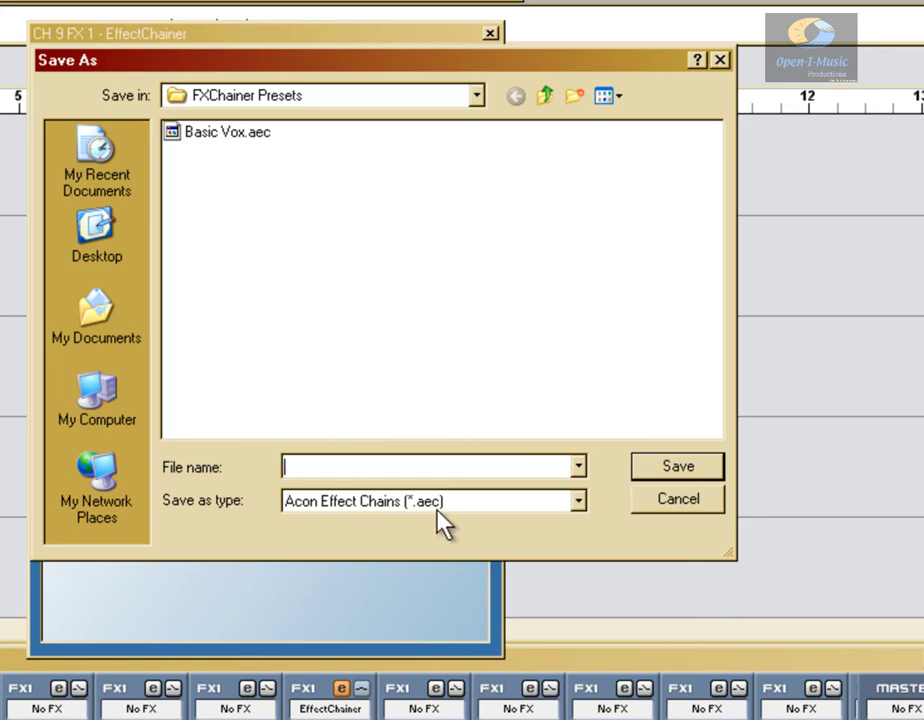
click(237, 143)
click(313, 468)
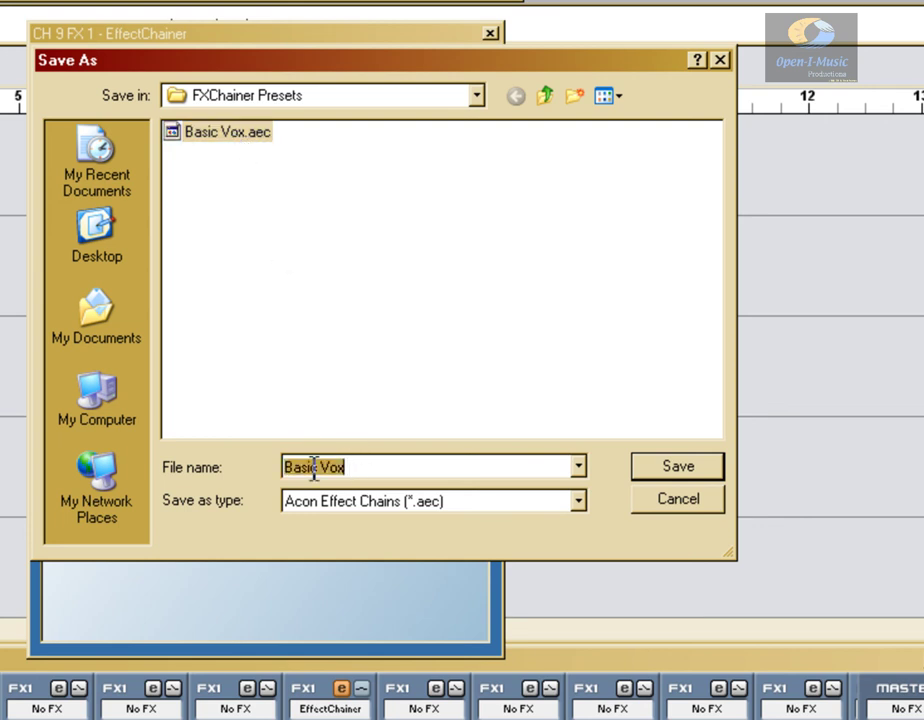
click(404, 472)
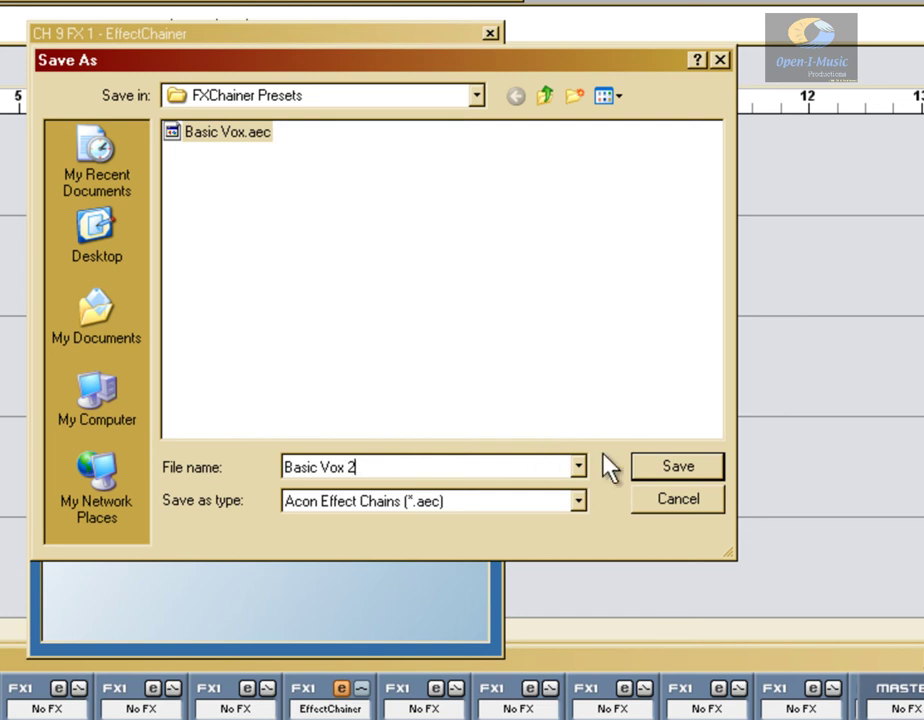
click(645, 477)
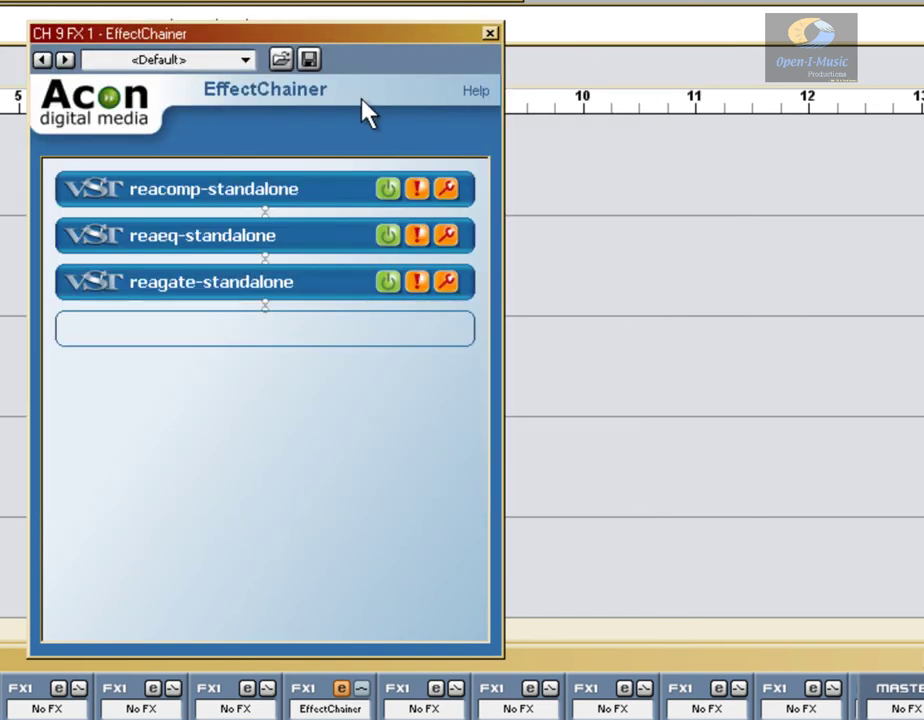
right_click(336, 287)
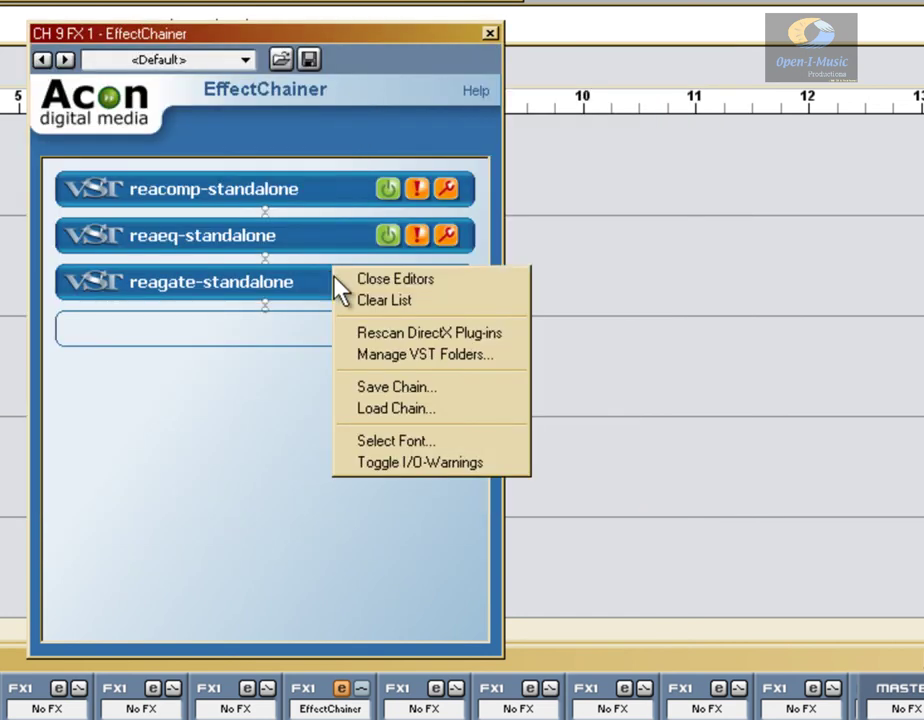
click(358, 303)
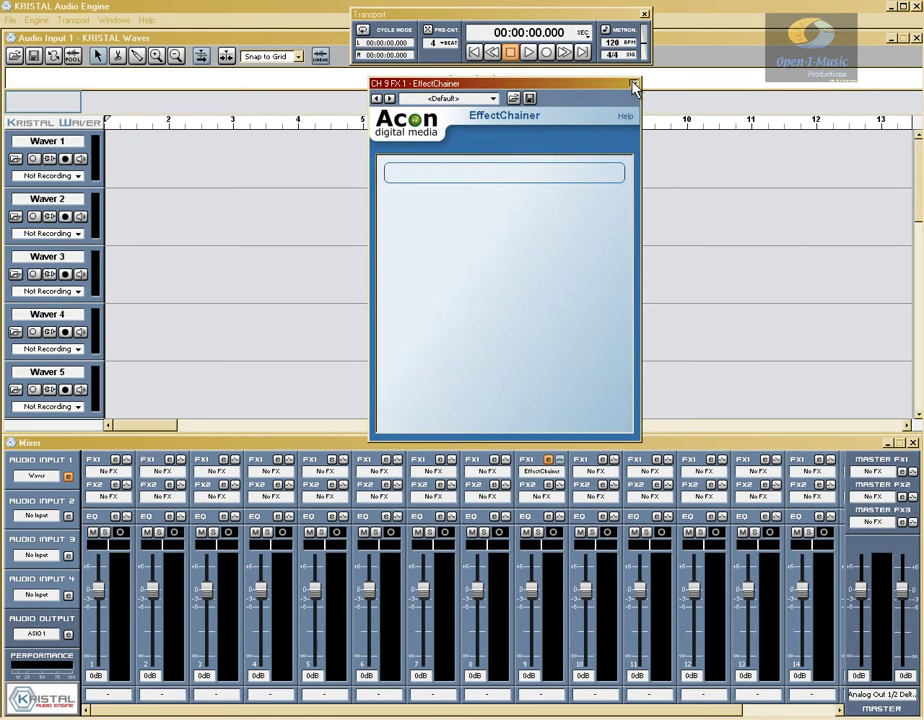
Close EffectChainer, set channel 9 FX1 to No FX, and add EffectChainer to channel 6 FX1.
click(501, 37)
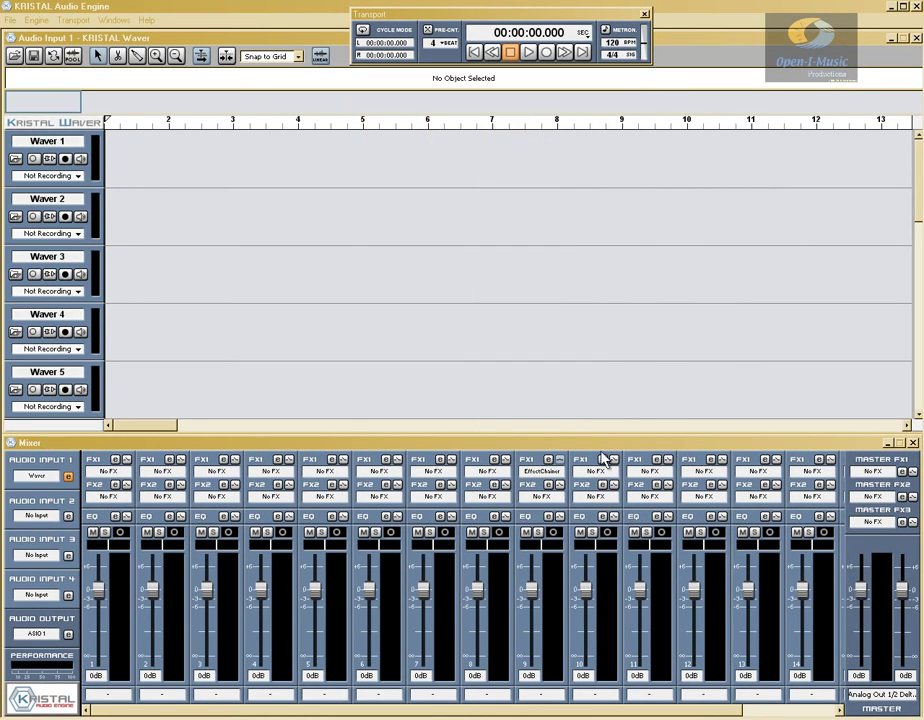
click(551, 471)
click(551, 487)
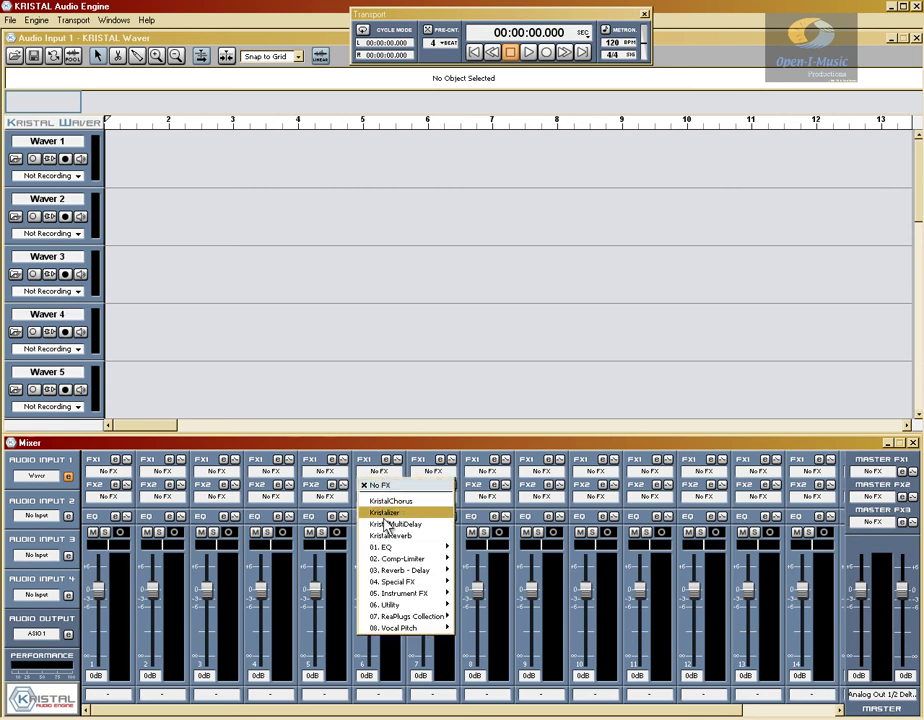
mouse_move(400, 605)
click(476, 607)
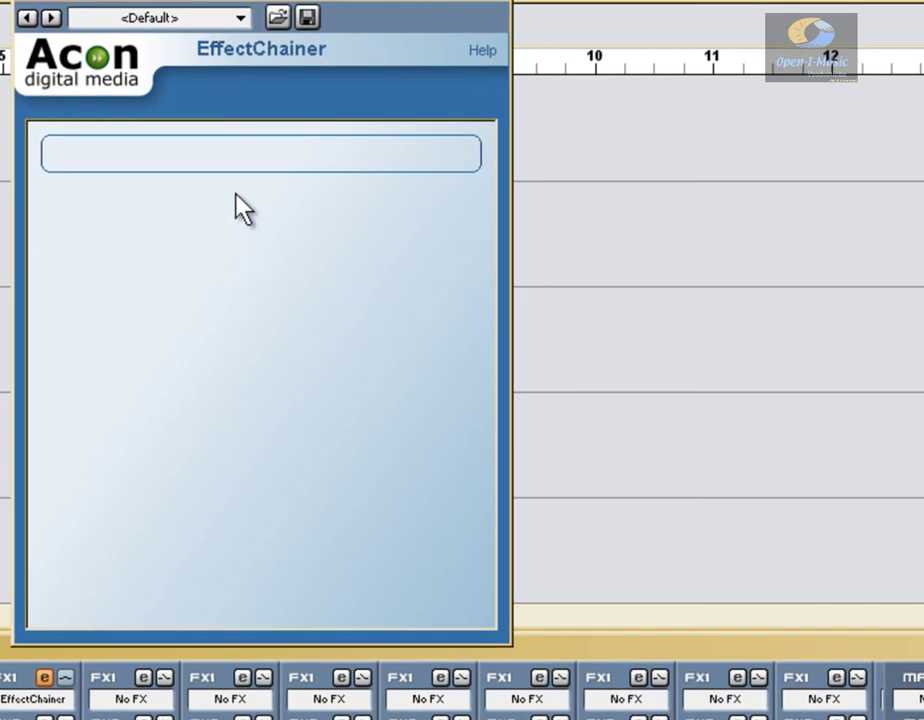
Load the Basic Vox 2.aec chain into channel 6's EffectChainer.
right_click(242, 268)
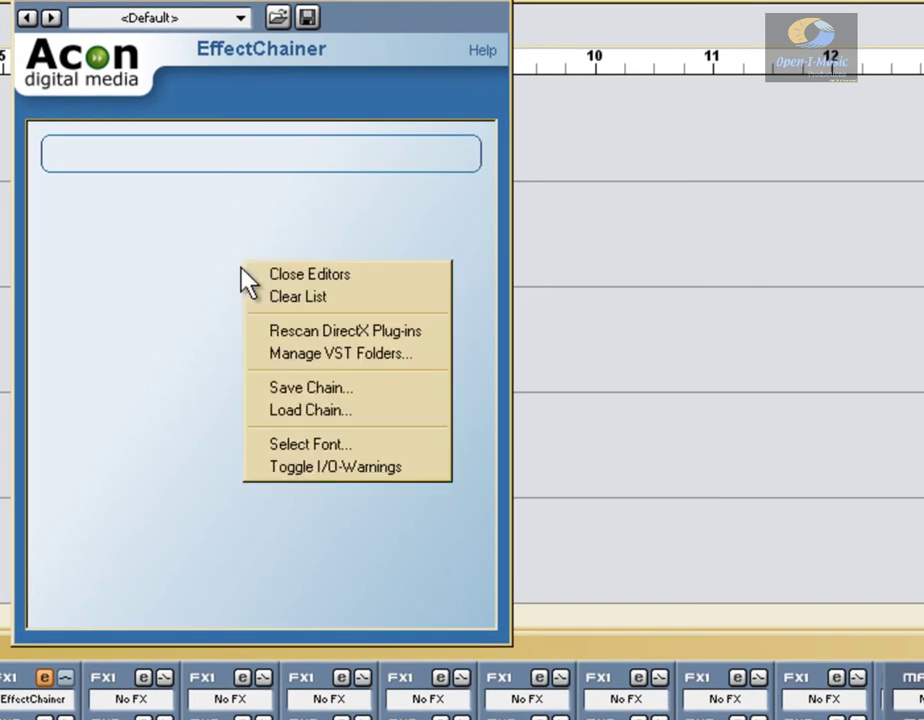
click(308, 414)
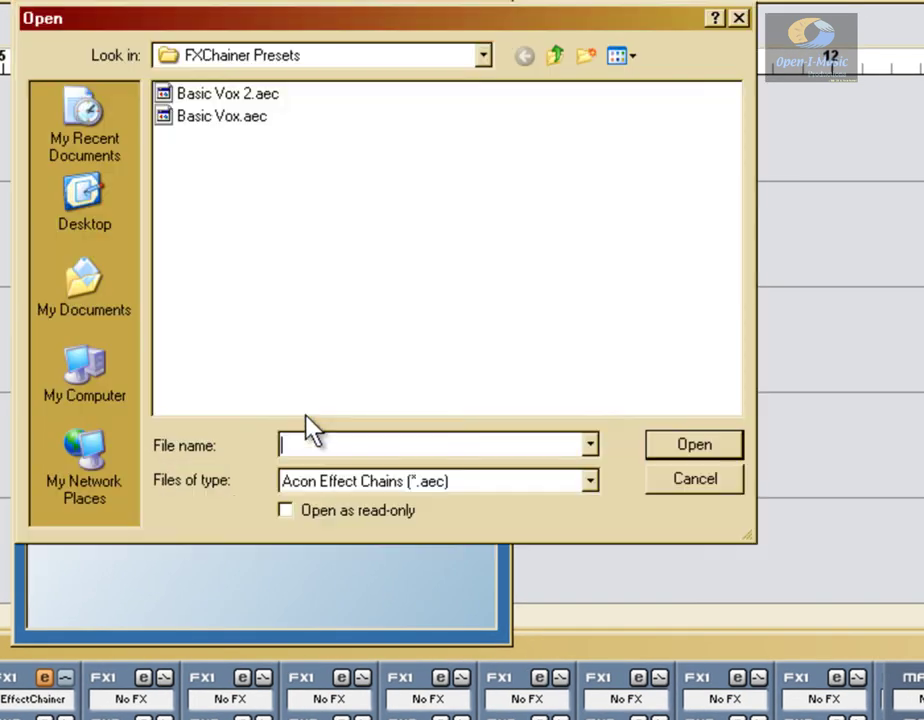
click(276, 95)
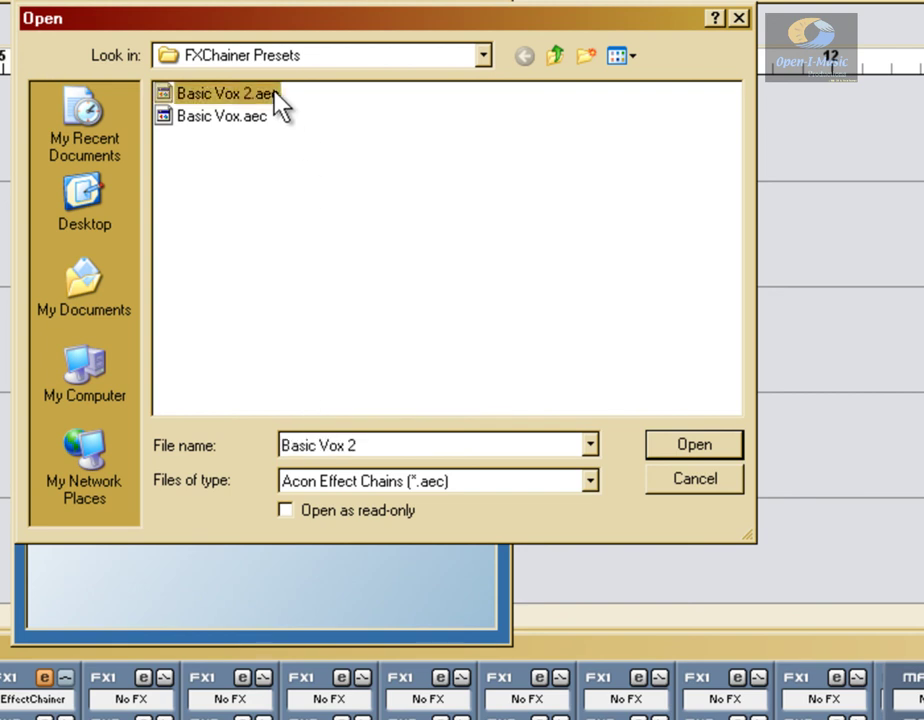
click(659, 451)
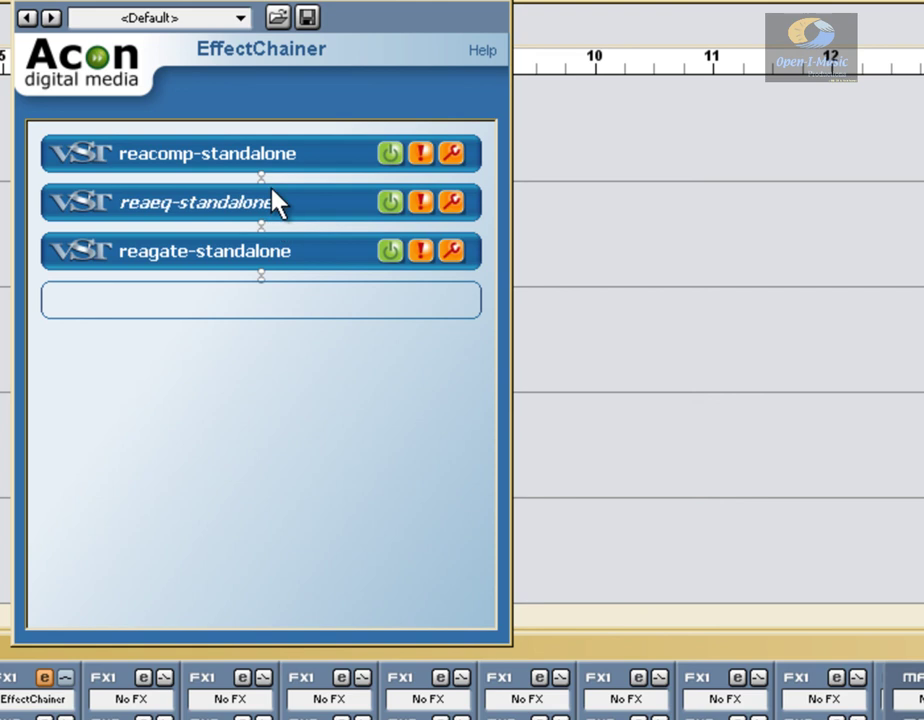
Append RoomMachine844 and then SPAN from Recent Plug-ins after reagate in the chain.
click(248, 299)
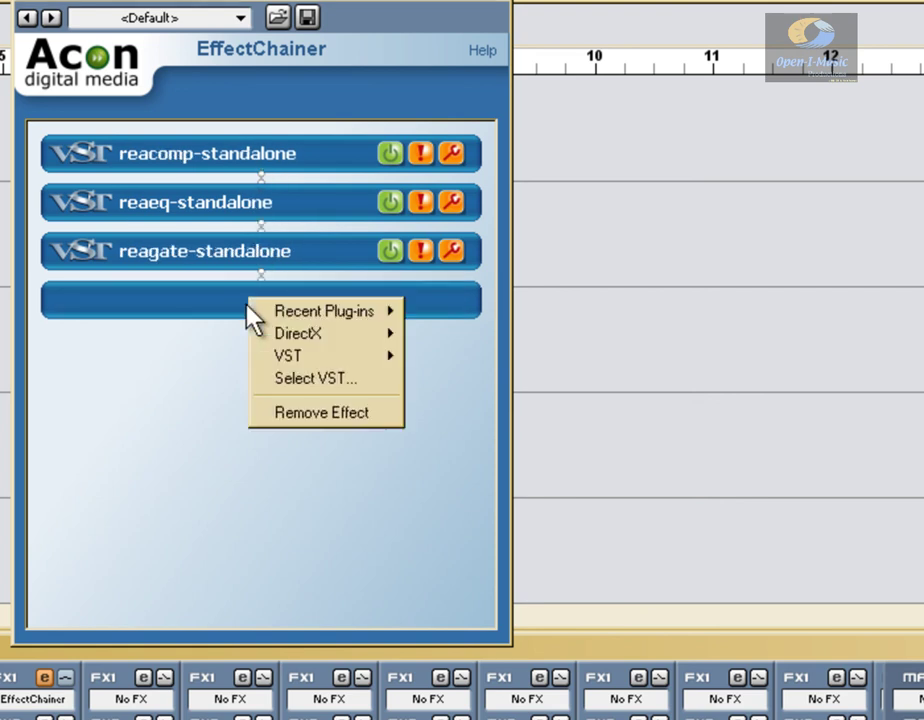
mouse_move(288, 308)
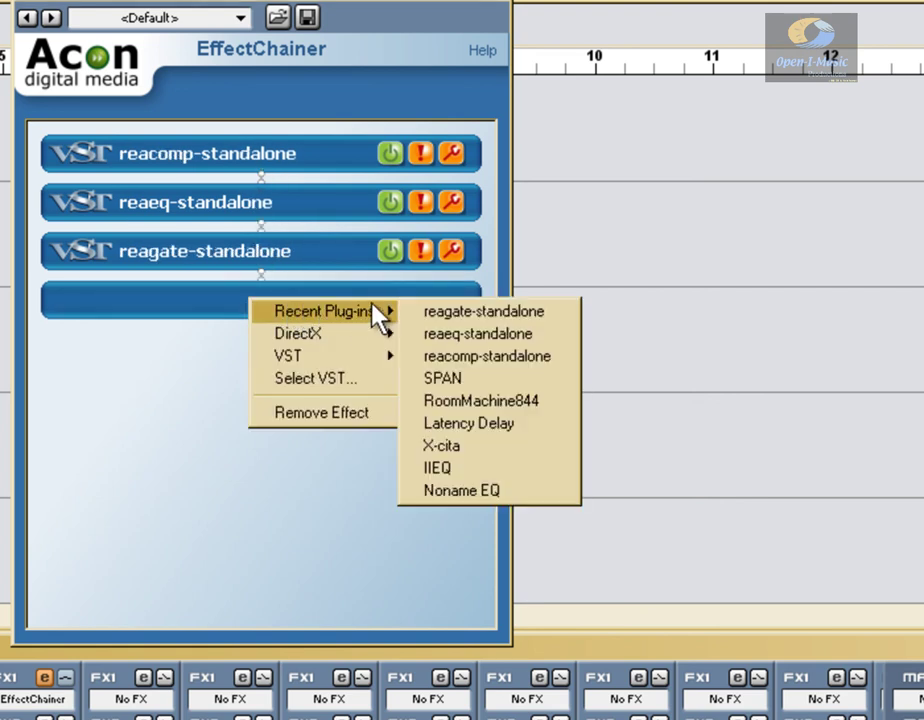
click(481, 401)
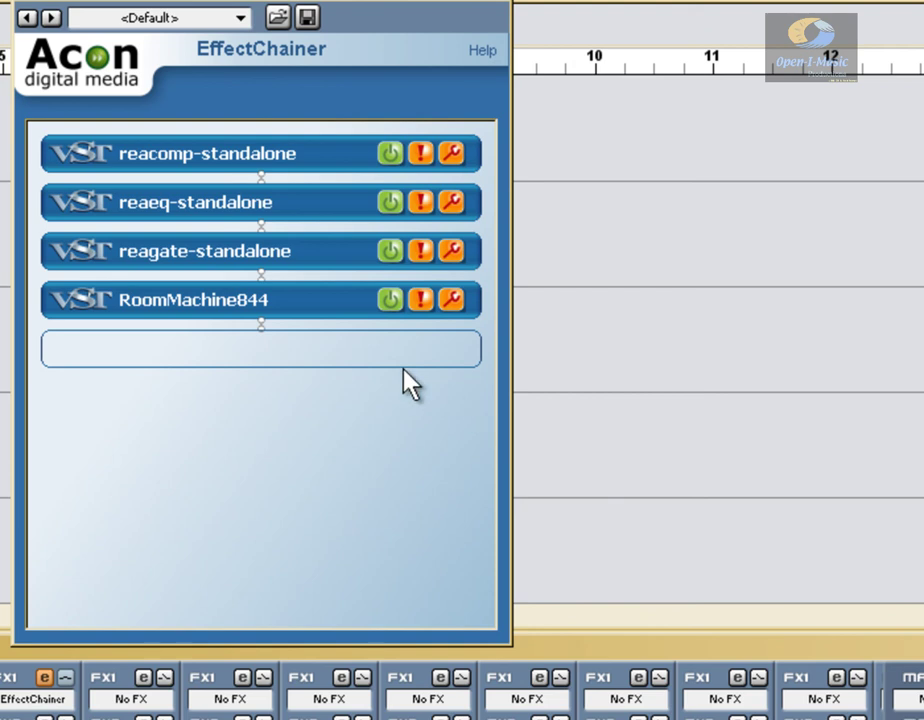
click(244, 357)
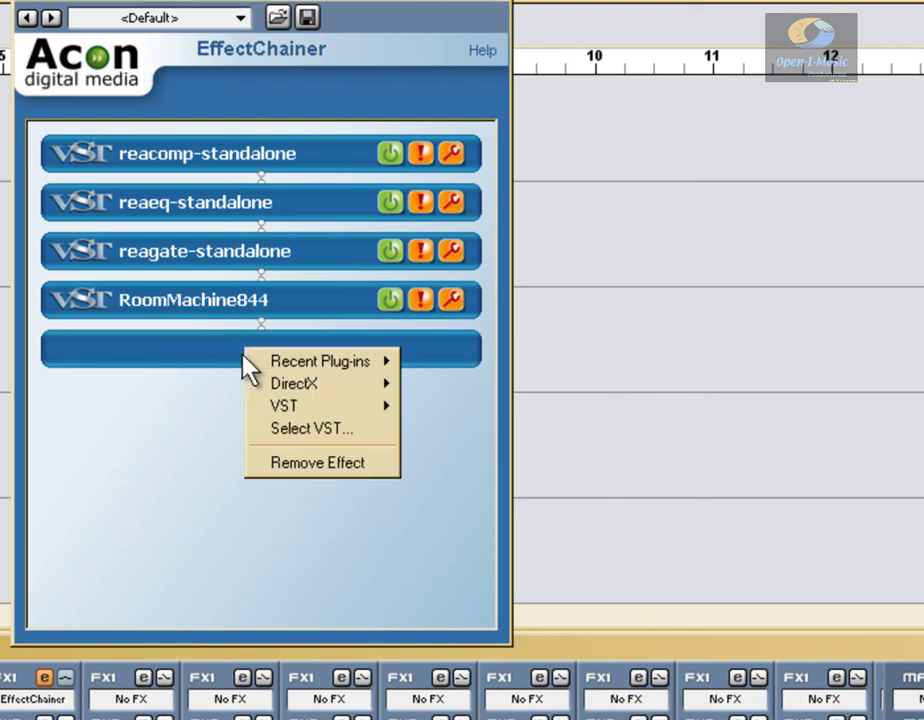
mouse_move(258, 367)
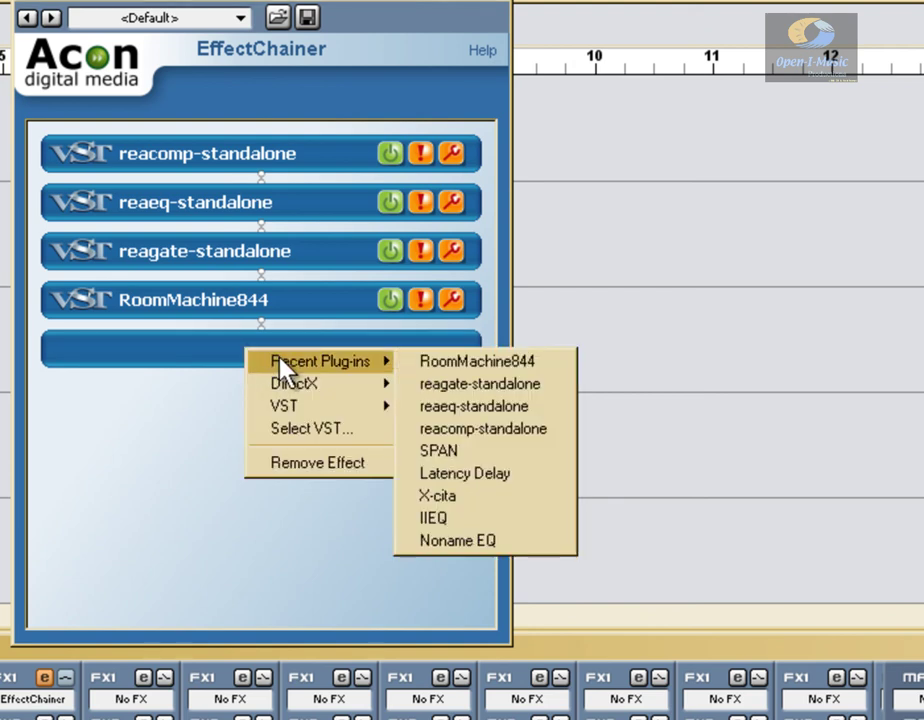
click(483, 452)
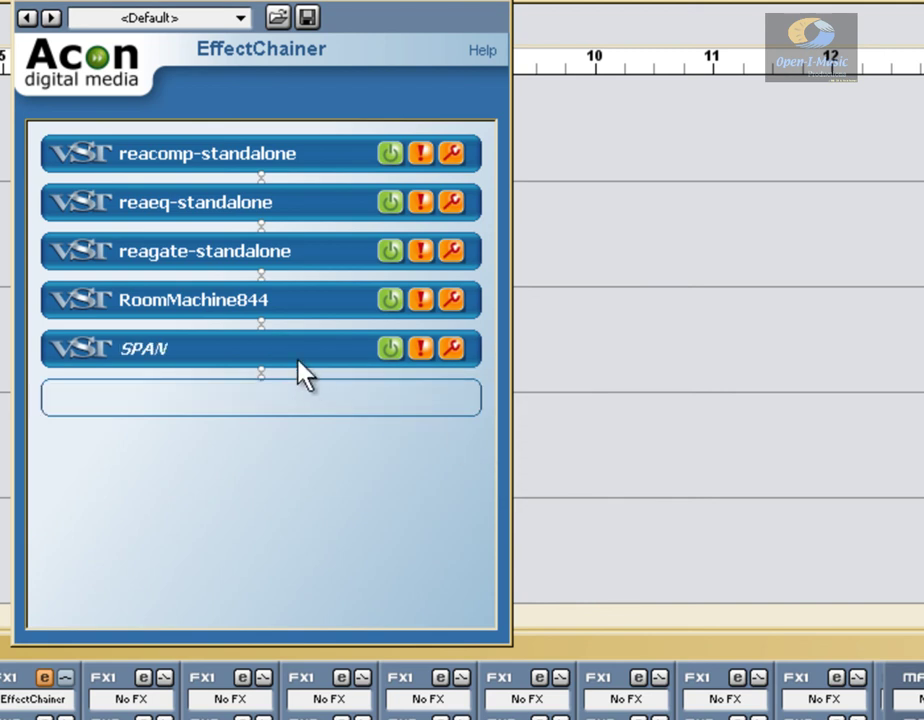
Save the five-plugin chain as 'Really big Chain', then clear the chain list.
right_click(290, 432)
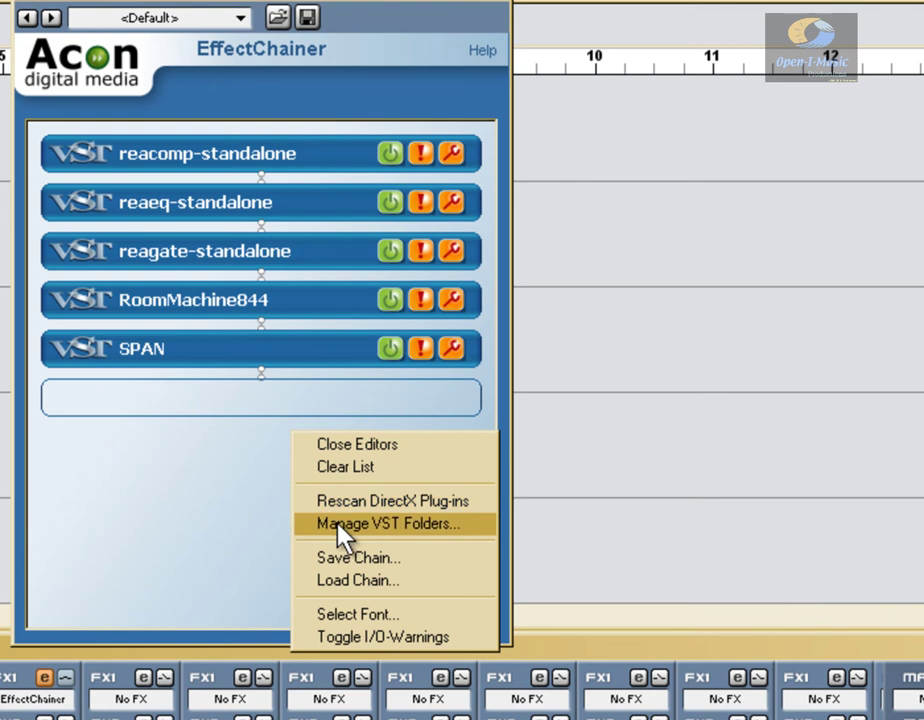
click(350, 558)
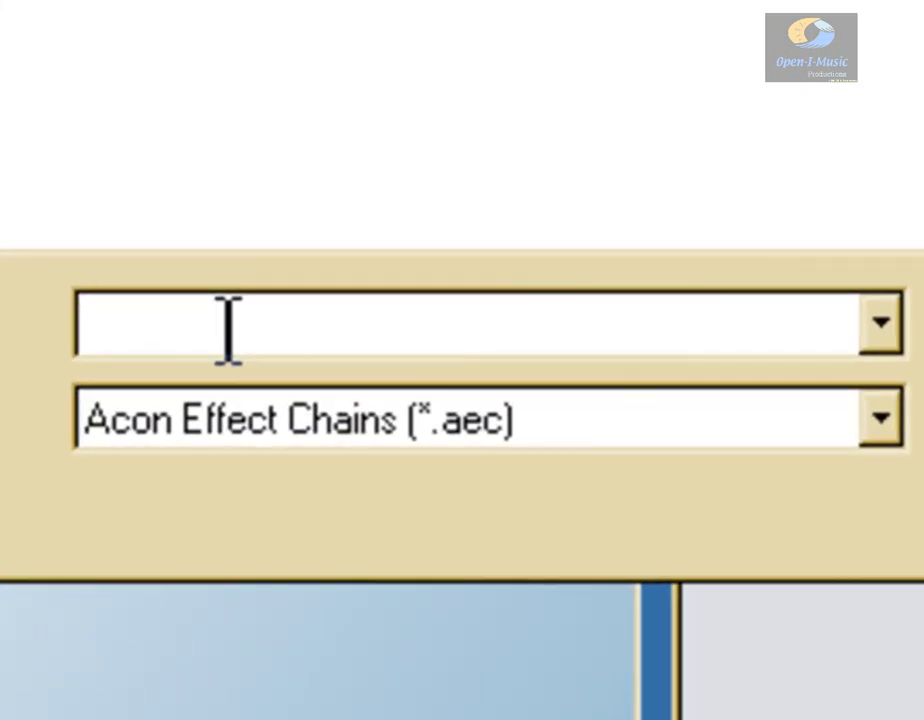
text(Really bi)
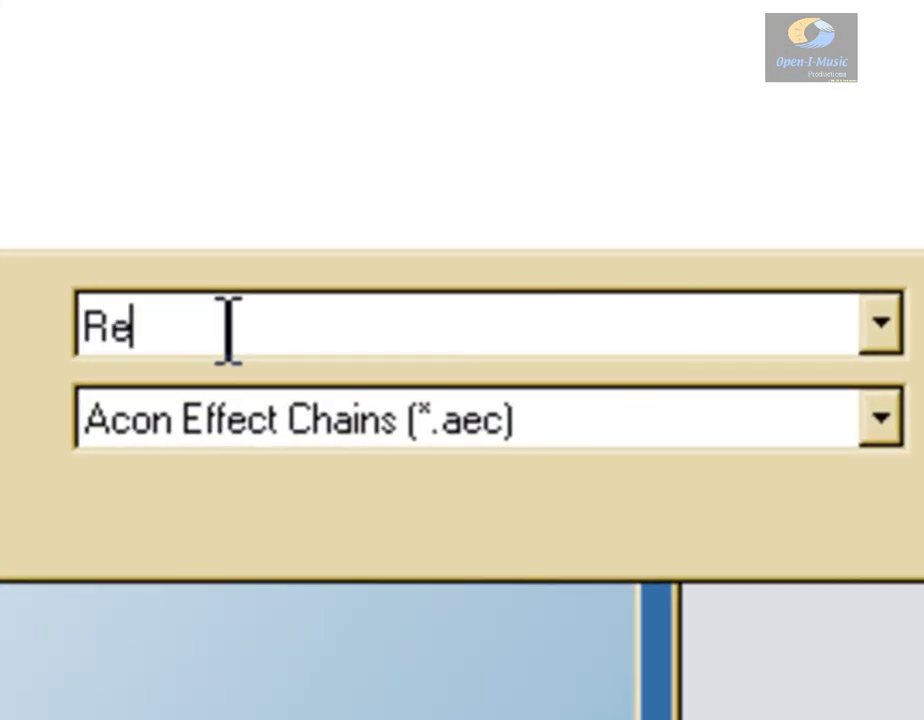
text(g Chain)
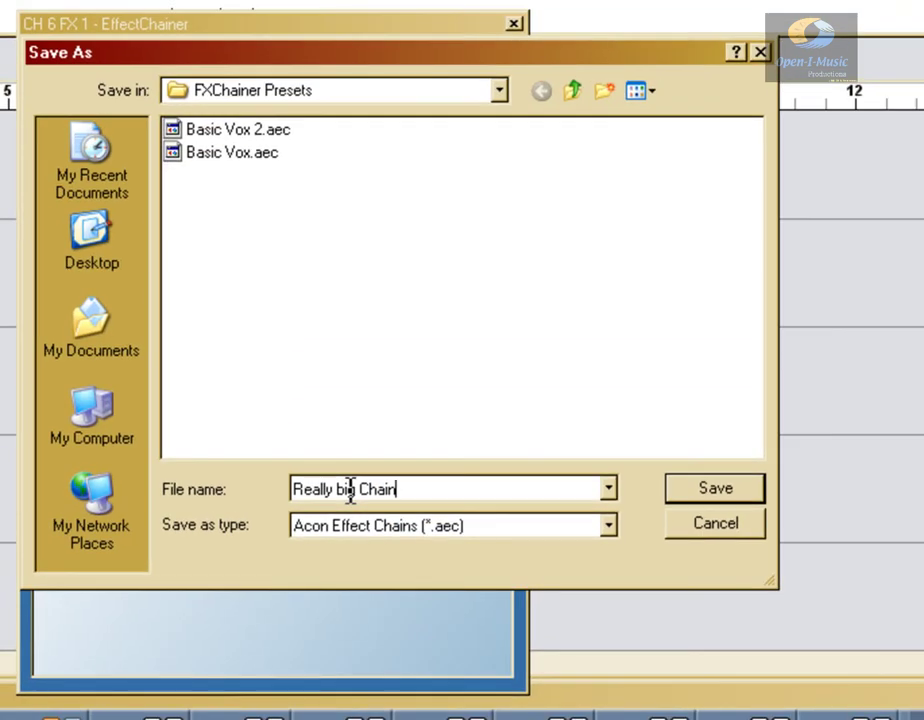
click(670, 485)
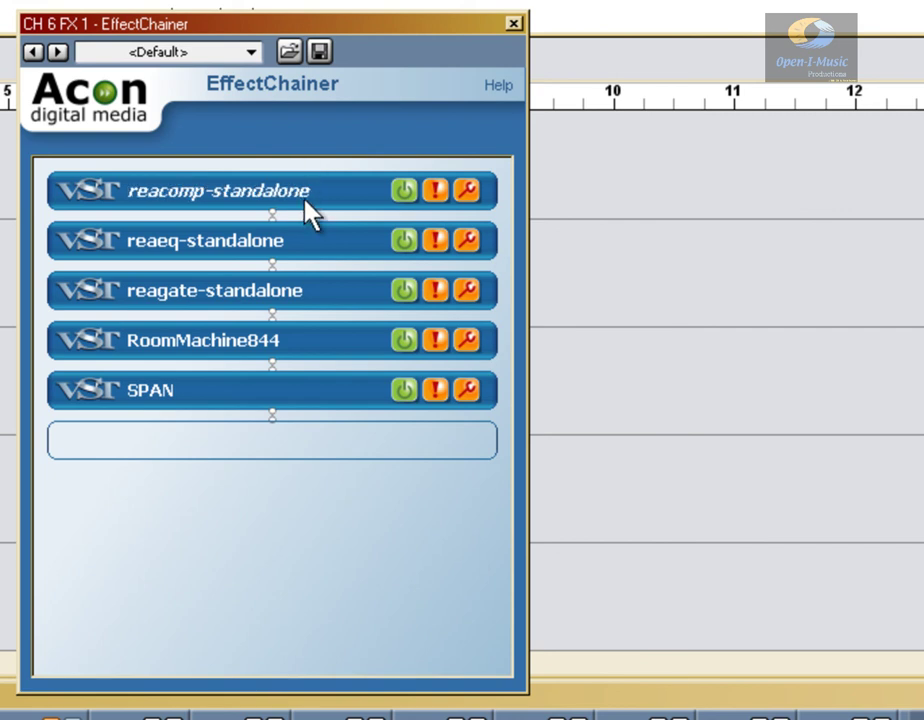
right_click(270, 617)
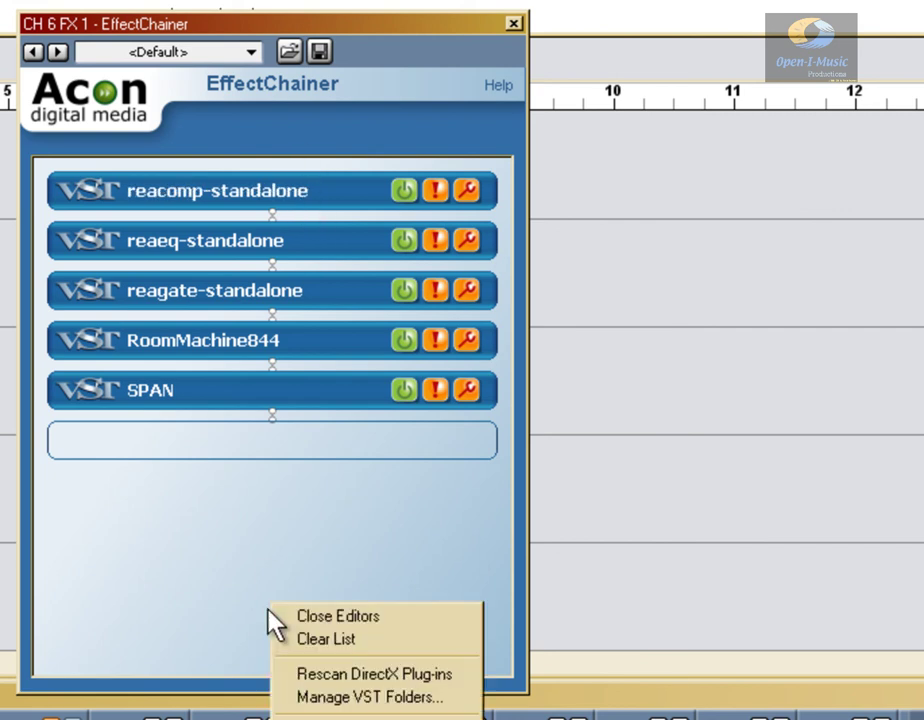
click(345, 638)
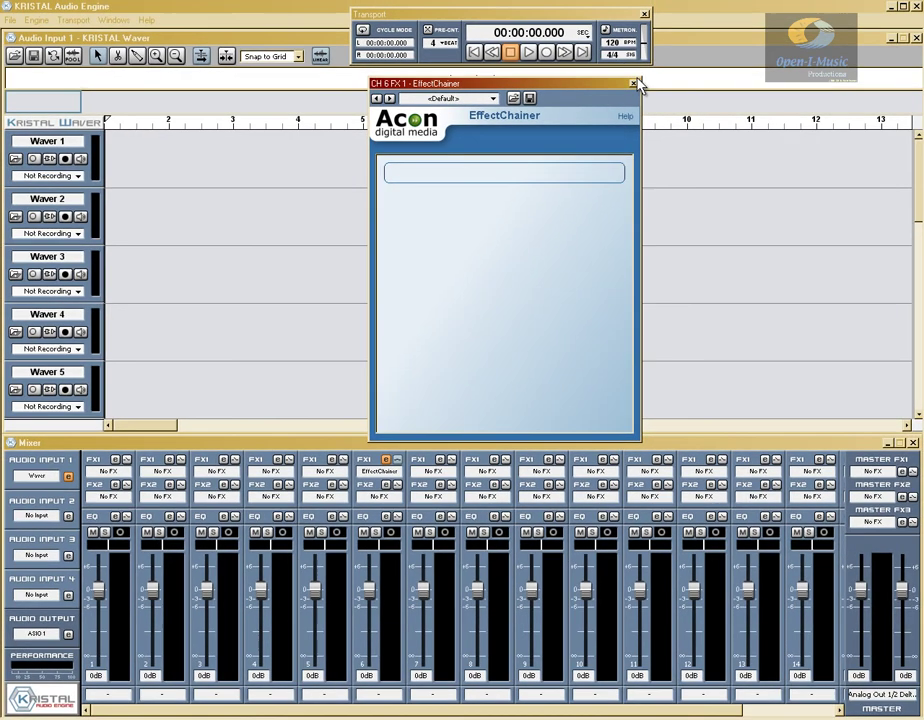
Close EffectChainer, set channel 6 FX1 to No FX, and add EffectChainer to channel 10 FX1.
click(634, 84)
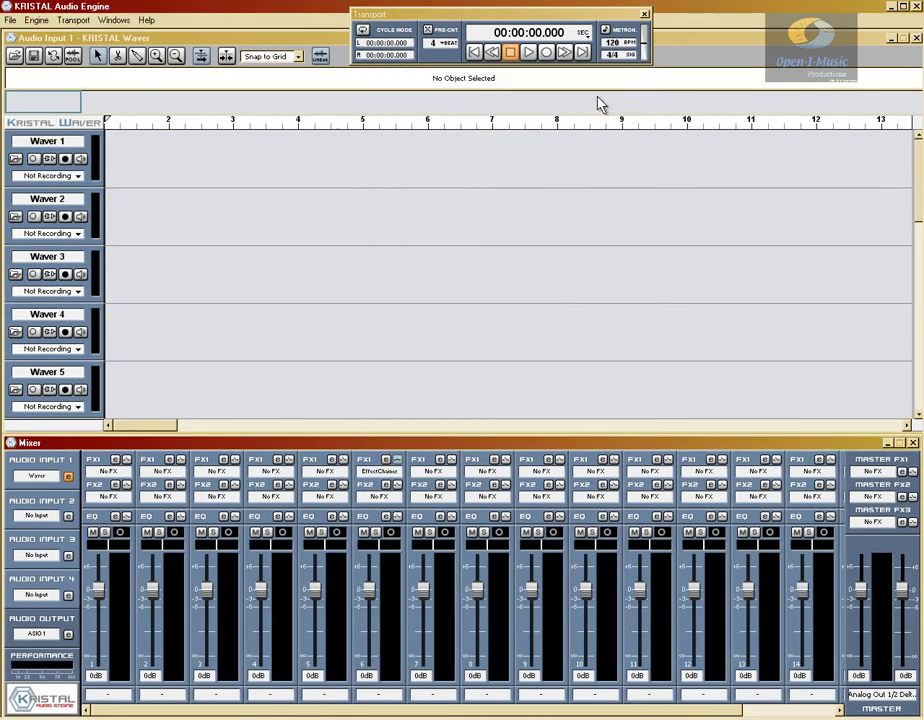
click(381, 471)
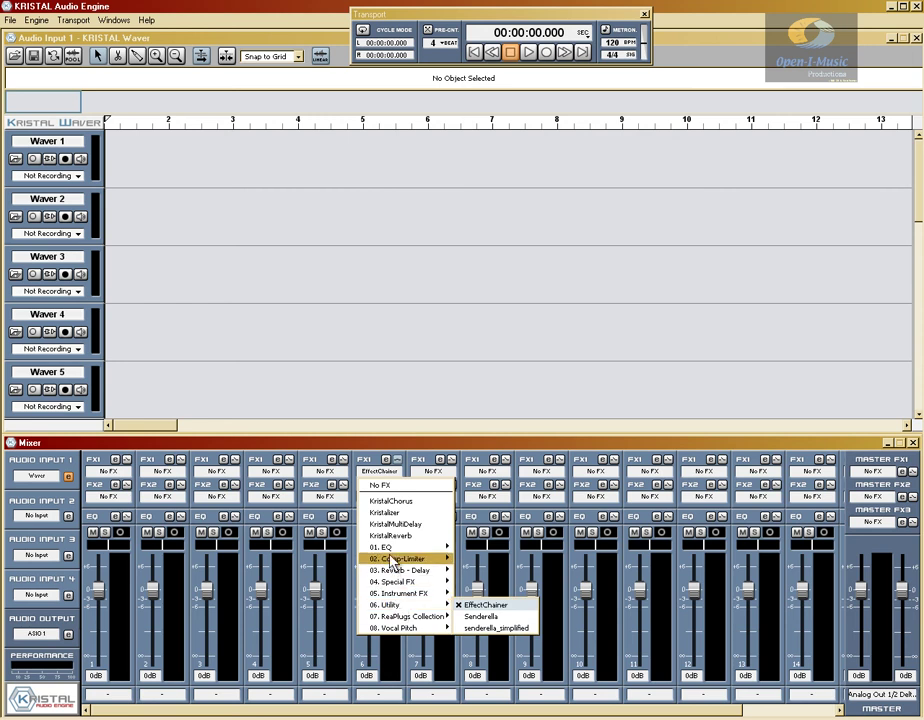
click(381, 485)
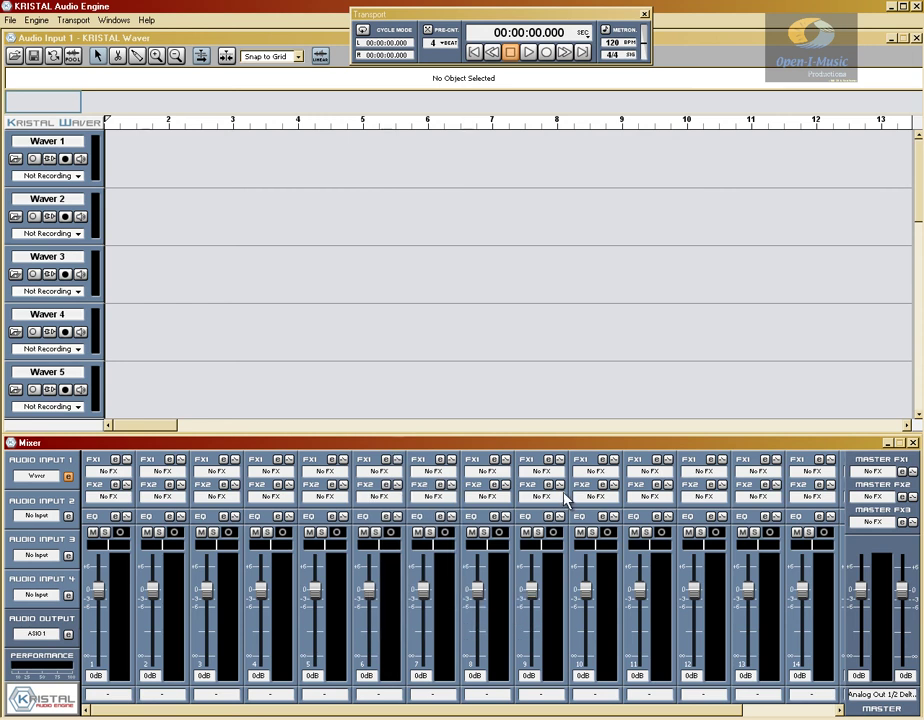
click(606, 477)
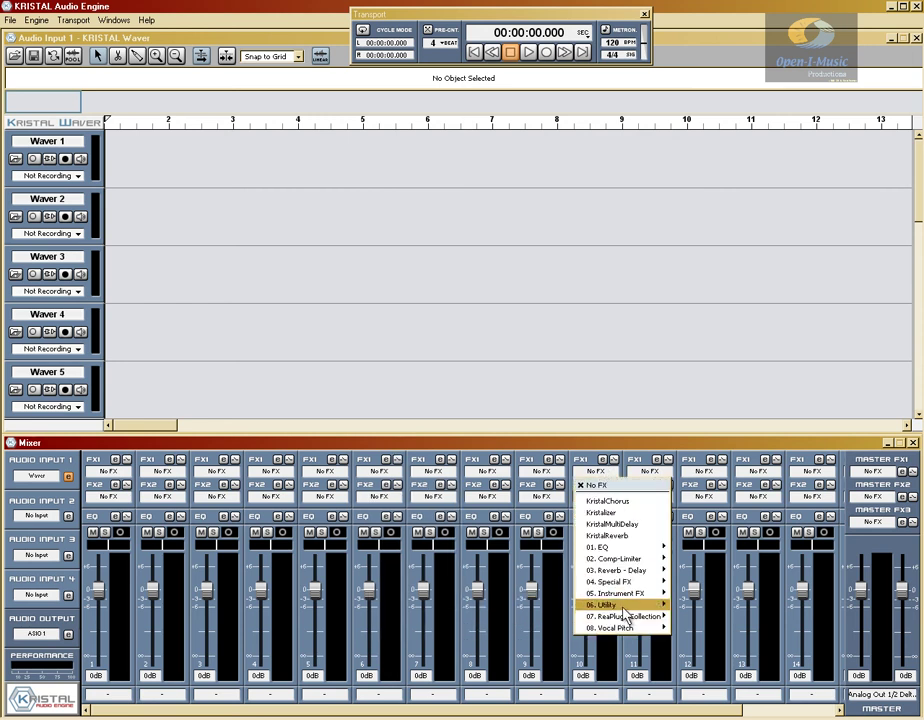
mouse_move(640, 605)
click(679, 605)
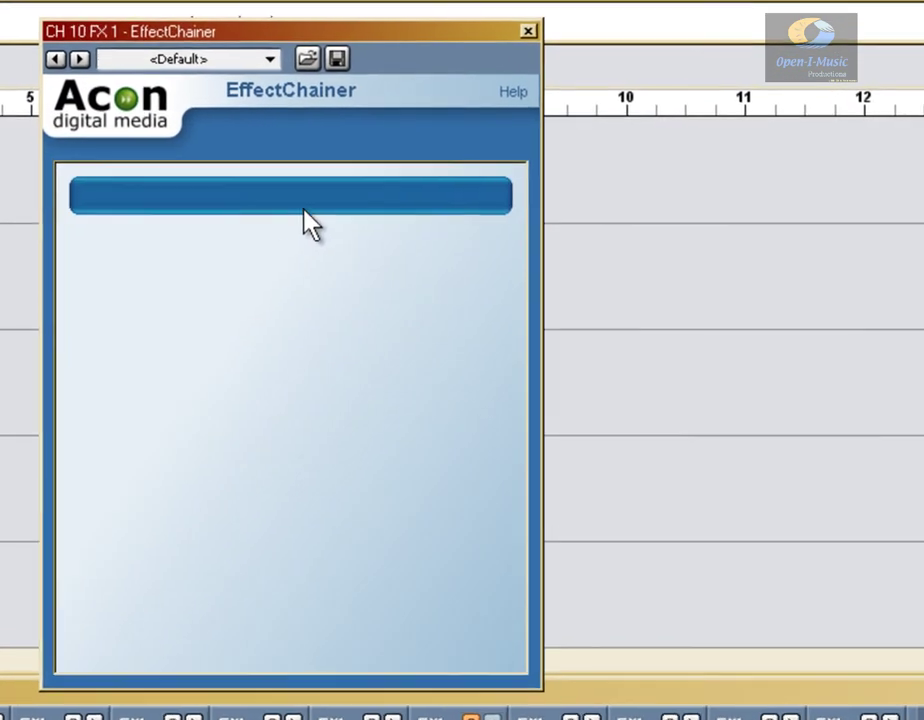
Load the Really big Chain.aec preset into channel 10's EffectChainer.
right_click(279, 260)
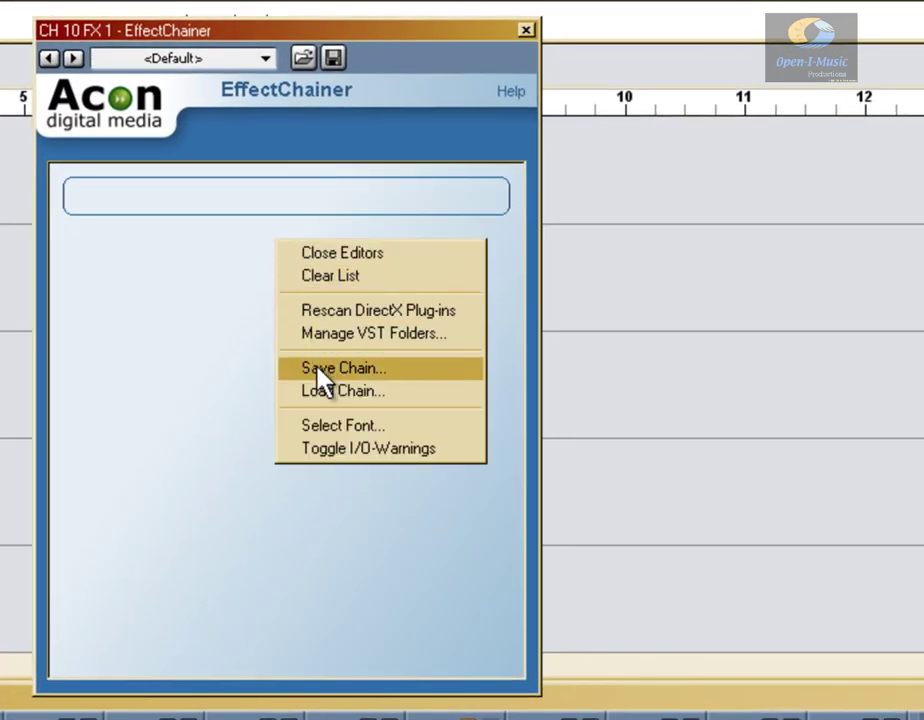
click(322, 391)
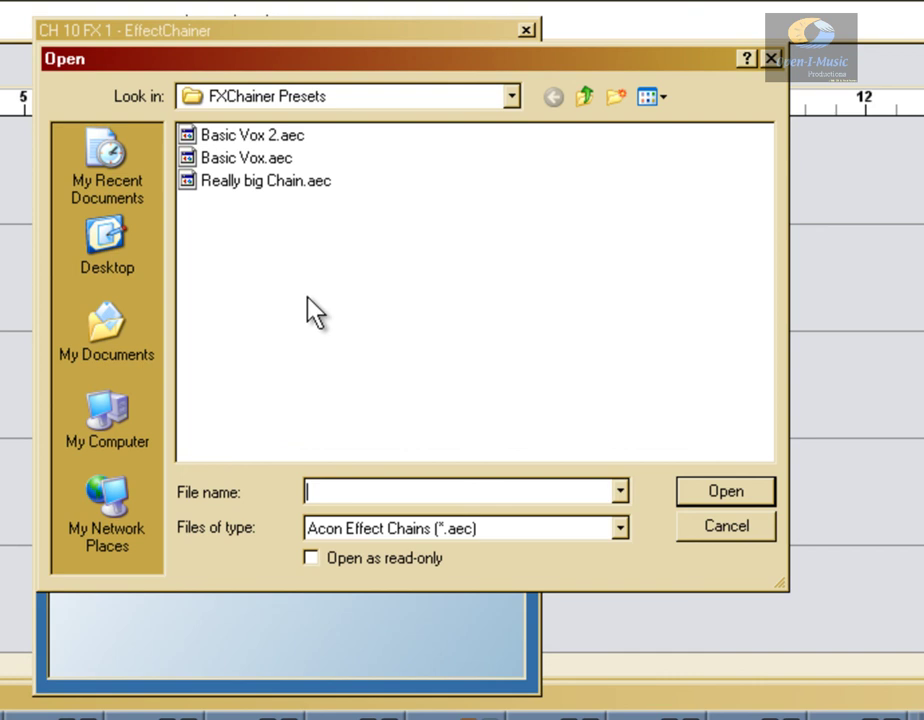
click(248, 183)
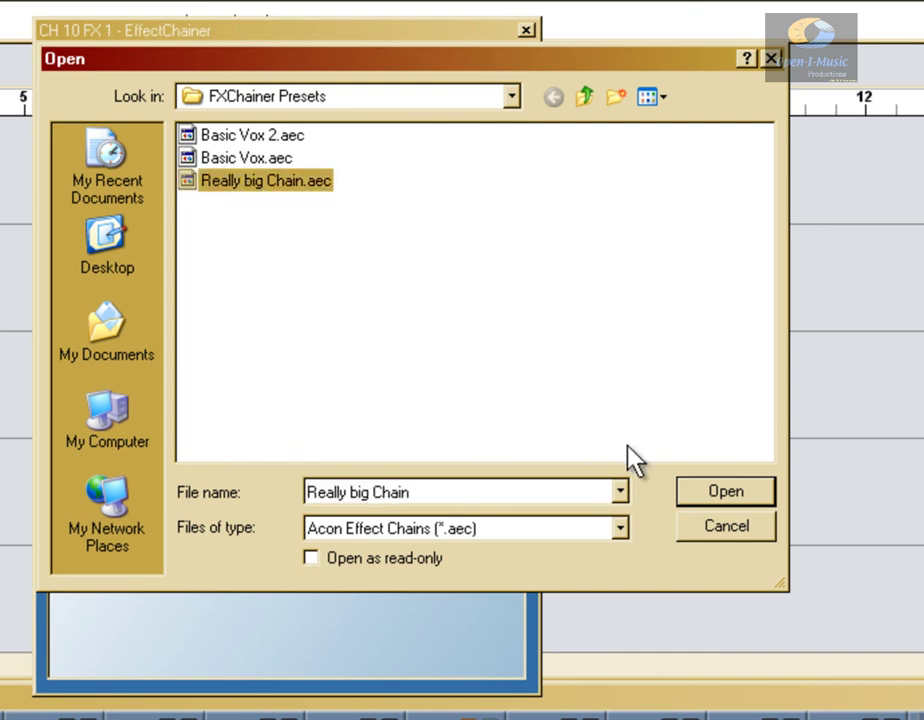
click(690, 500)
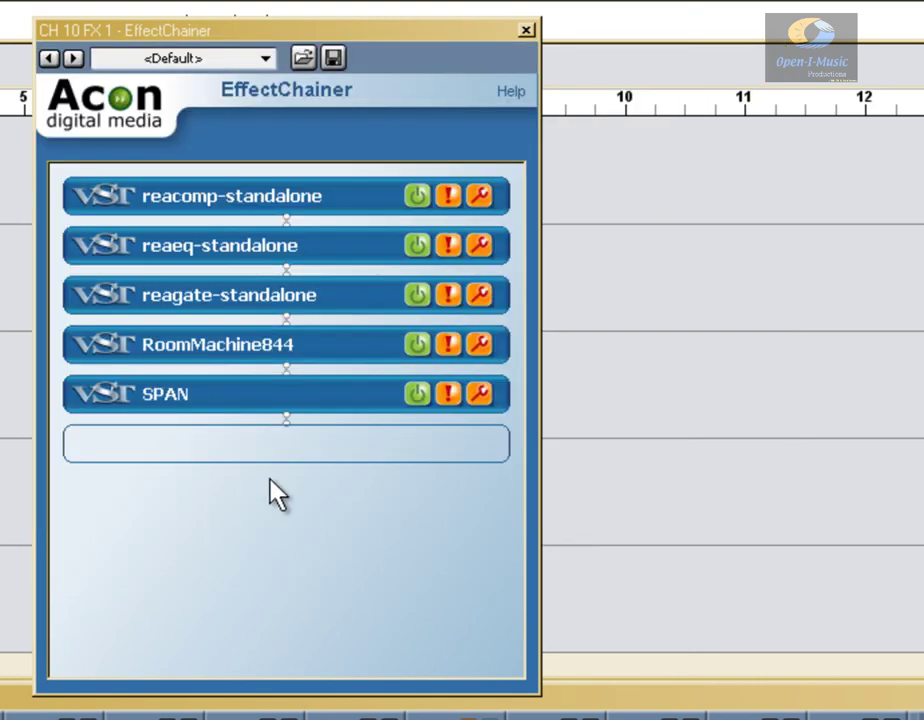